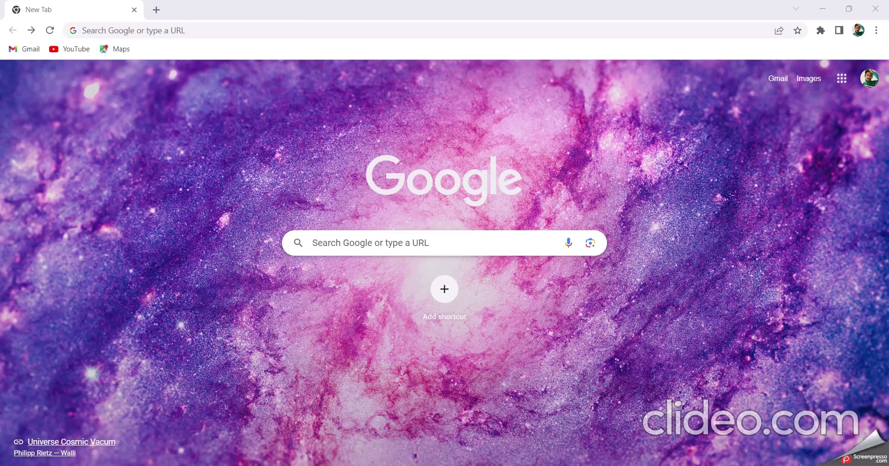
Search the web for "chemsketch" and open the ACD/Labs ChemSketch Freeware page from the results.
{"action": "left_click", "coordinate": [370, 246]}
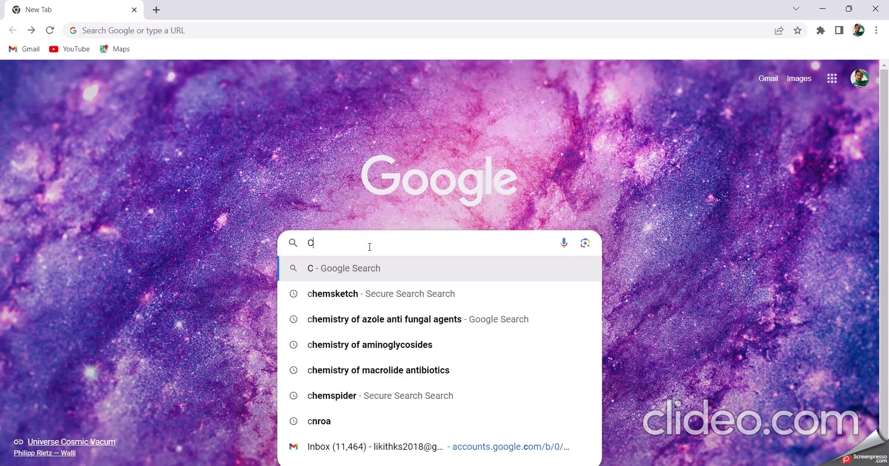
{"action": "left_click", "coordinate": [372, 292]}
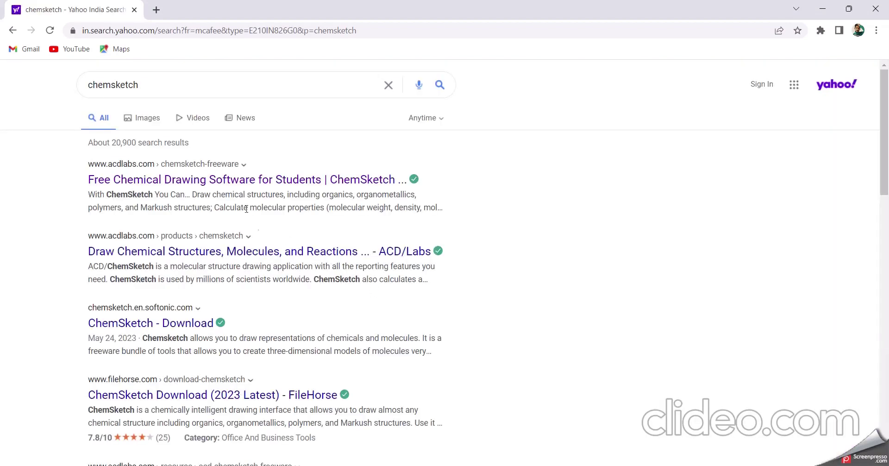
{"action": "left_click", "coordinate": [208, 180]}
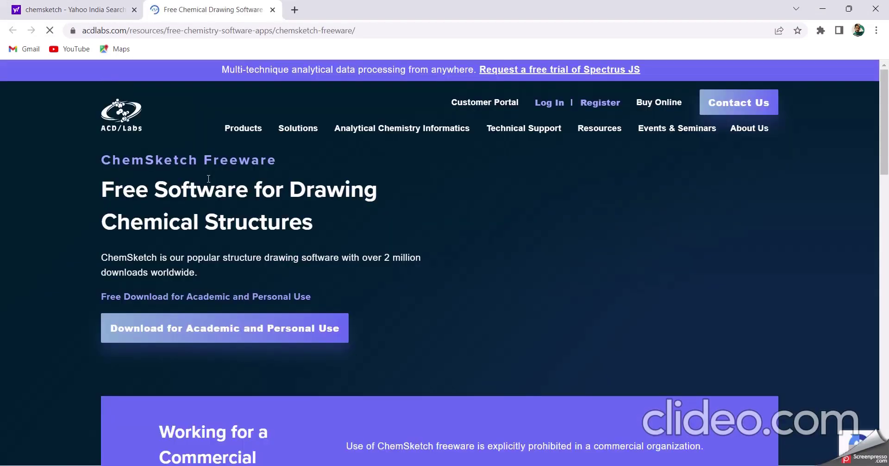
Open the download form for ChemSketch Freeware from the section listing what ChemSketch can do.
{"action": "scroll", "coordinate": [208, 179], "scroll_direction": "down", "scroll_amount": 4}
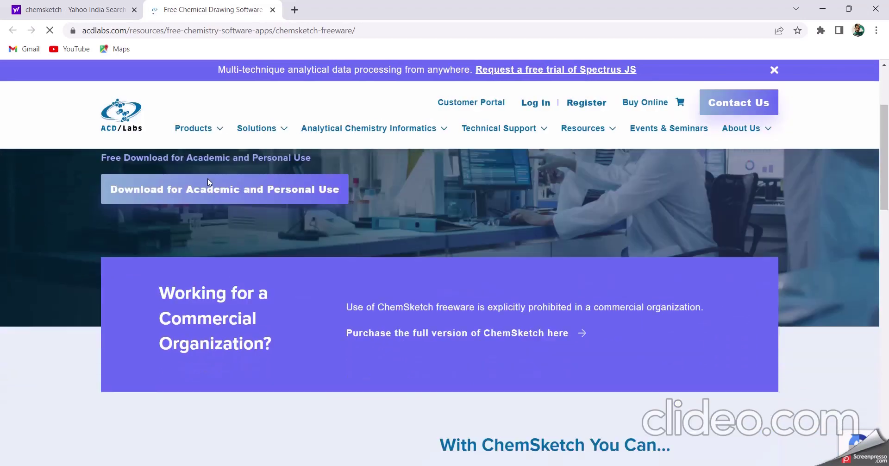
{"action": "scroll", "coordinate": [208, 179], "scroll_direction": "down", "scroll_amount": 3}
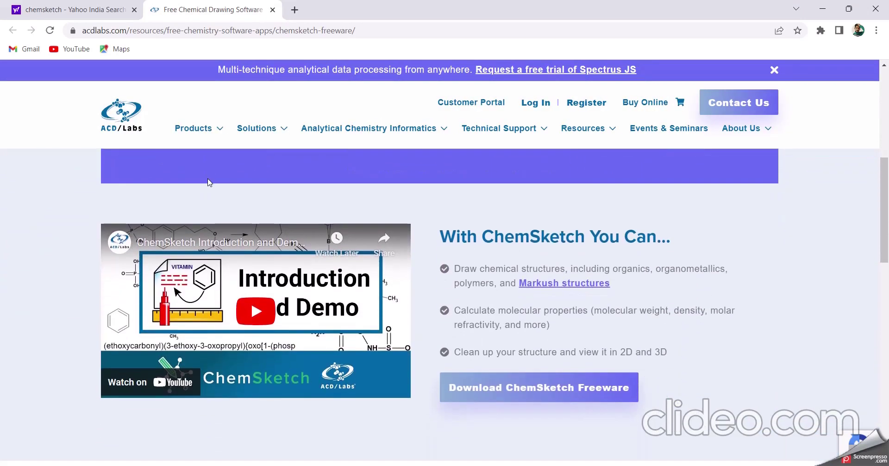
{"action": "left_click", "coordinate": [555, 395]}
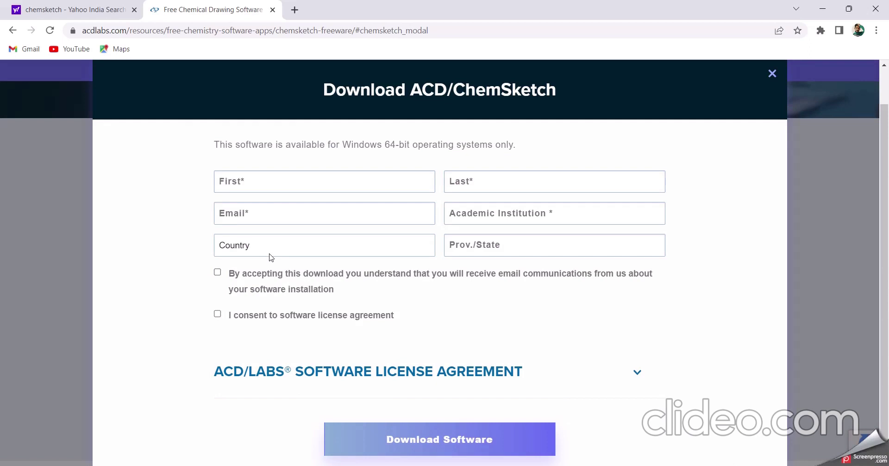
Check the contents of the downloaded ACDLabs202223_ChemSketch_FInstall archive, then minimize its window.
{"action": "left_click", "coordinate": [823, 11]}
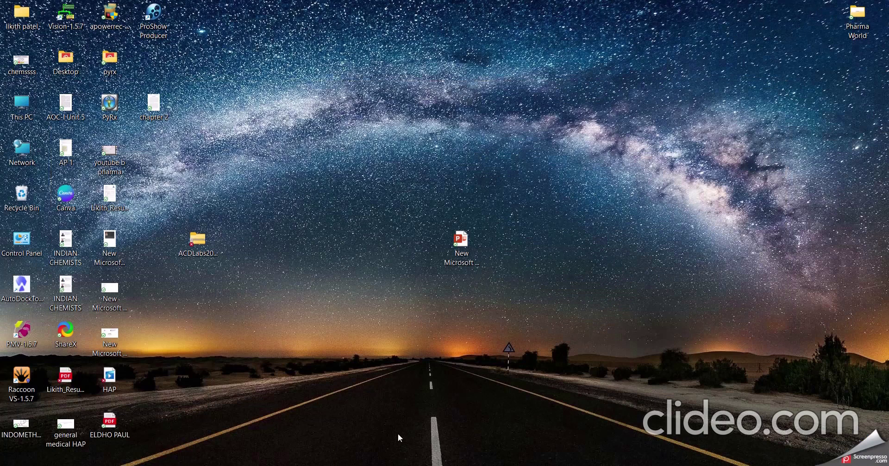
{"action": "left_click", "coordinate": [327, 419]}
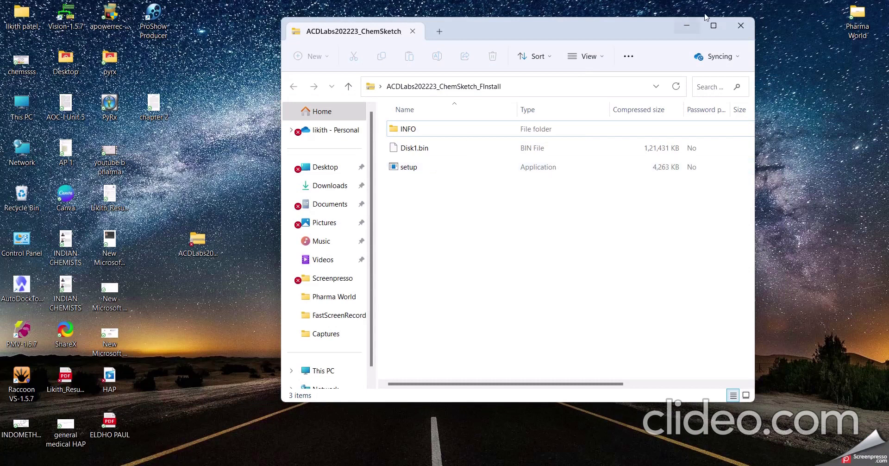
{"action": "left_click", "coordinate": [687, 26]}
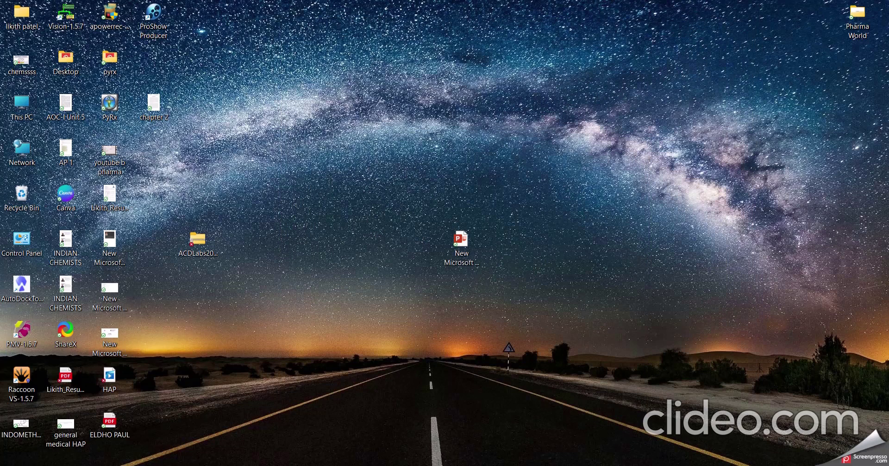
Launch ChemSketch and dismiss the ACD/Labs Products and File Associations startup dialogs.
{"action": "key", "text": "super+s"}
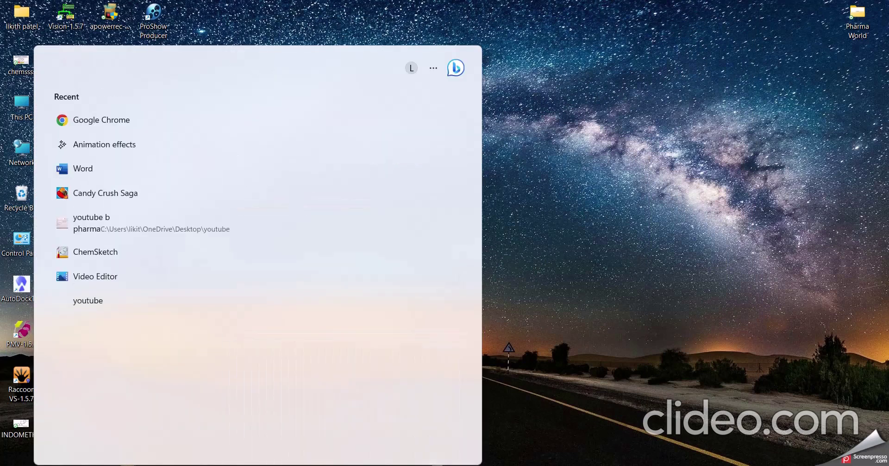
{"action": "type", "text": "che"}
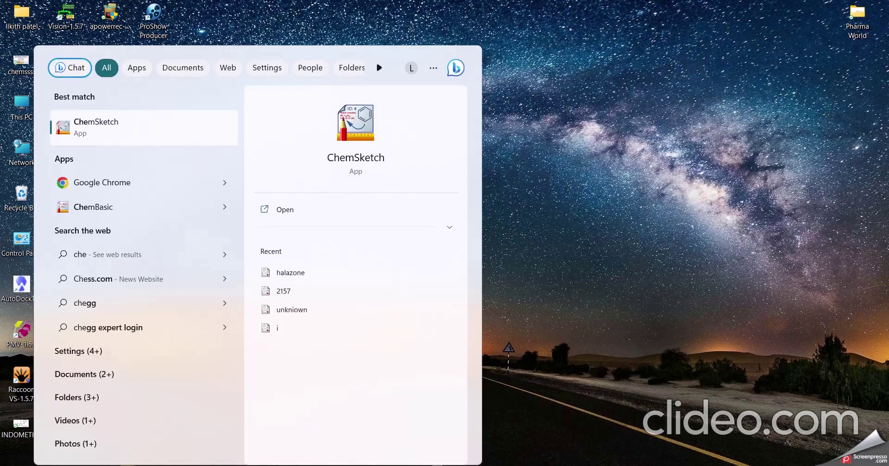
{"action": "left_click", "coordinate": [90, 119]}
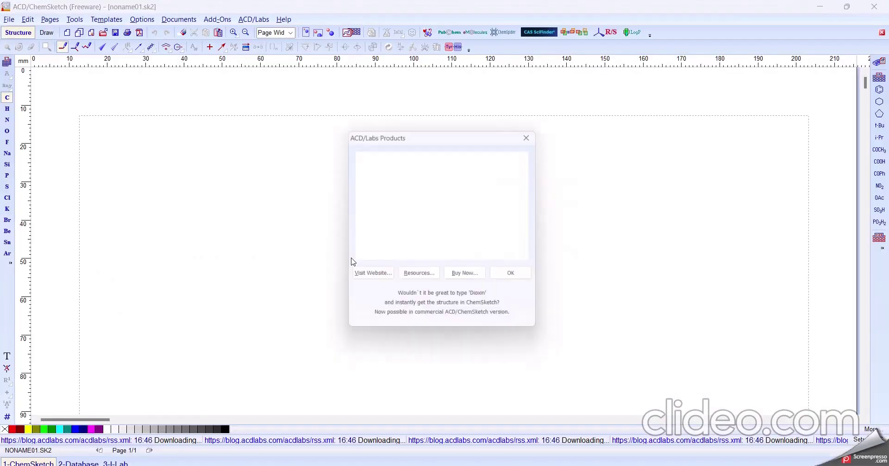
{"action": "left_click", "coordinate": [535, 133]}
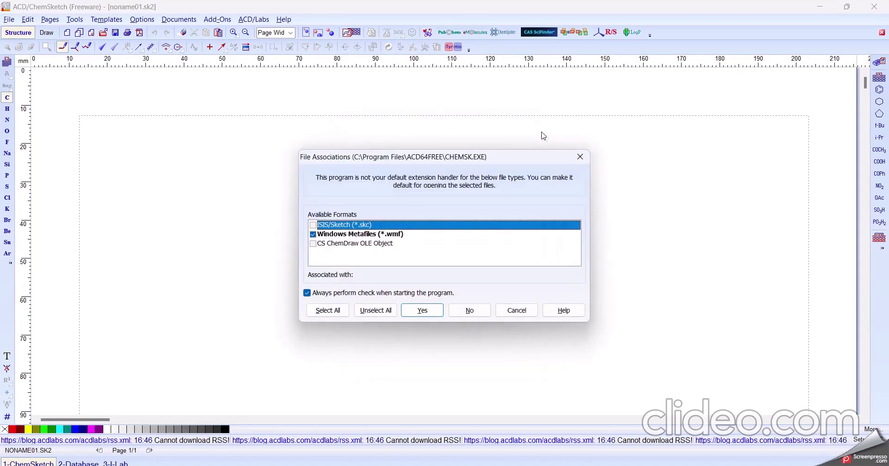
{"action": "left_click", "coordinate": [579, 157]}
{"action": "left_click", "coordinate": [535, 161]}
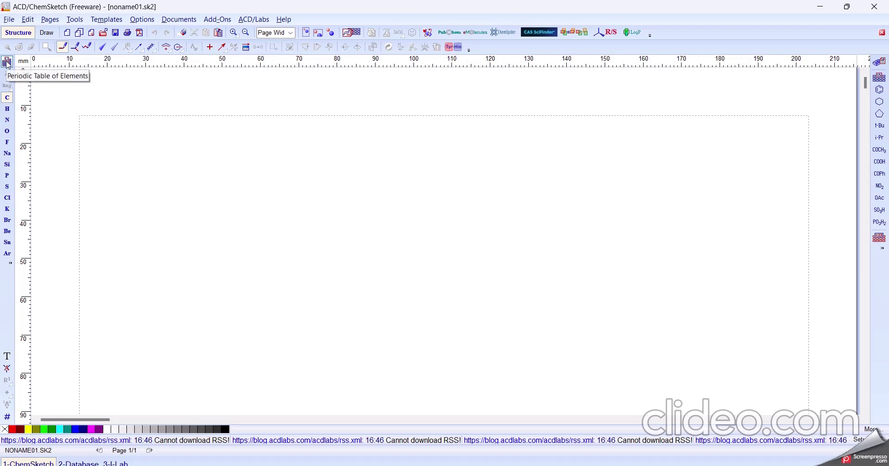
Examine the element data for hydrogen, lithium, beryllium, magnesium and sodium in the Periodic Table of Elements.
{"action": "left_click", "coordinate": [7, 63]}
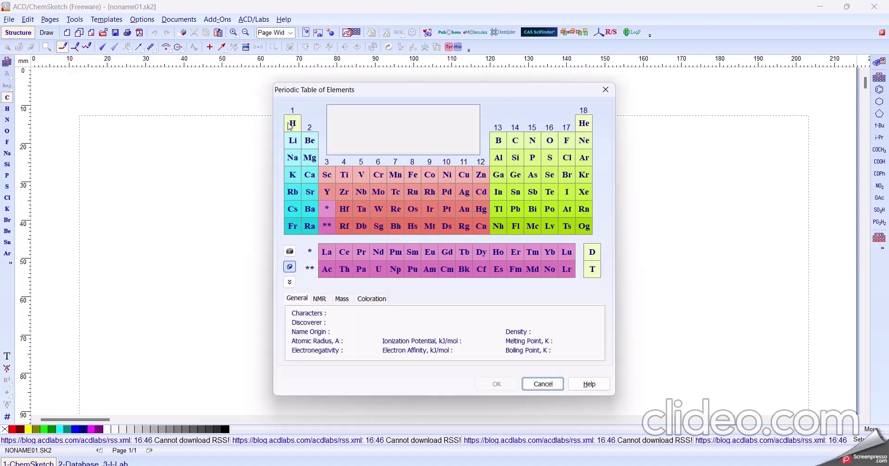
{"action": "left_click", "coordinate": [290, 126]}
{"action": "left_click", "coordinate": [292, 140]}
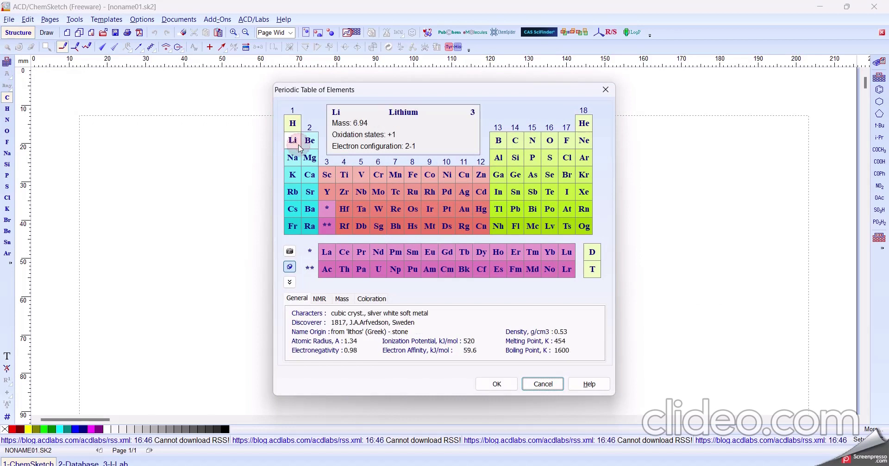
{"action": "left_click", "coordinate": [310, 146]}
{"action": "left_click", "coordinate": [308, 159]}
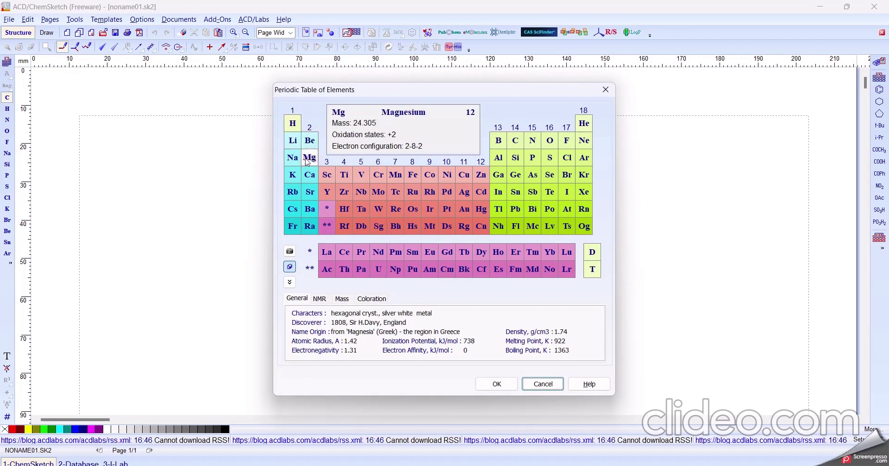
{"action": "left_click", "coordinate": [291, 158]}
Choose potassium (K) from the periodic table and place two potassium ions side by side near the top of the page.
{"action": "left_click", "coordinate": [290, 177]}
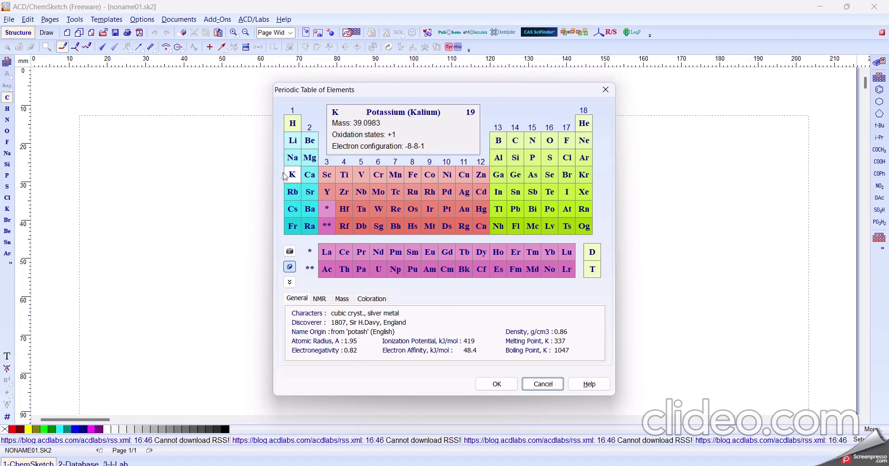
{"action": "left_click", "coordinate": [503, 384]}
{"action": "left_click", "coordinate": [227, 153]}
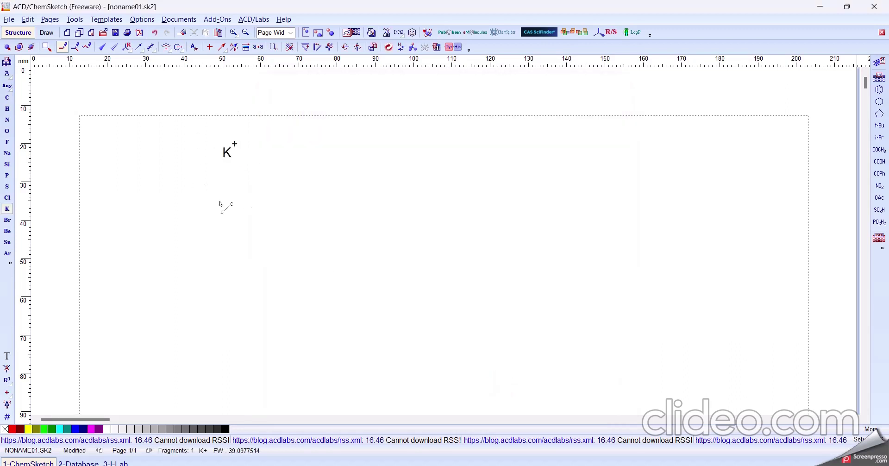
{"action": "left_click", "coordinate": [352, 150]}
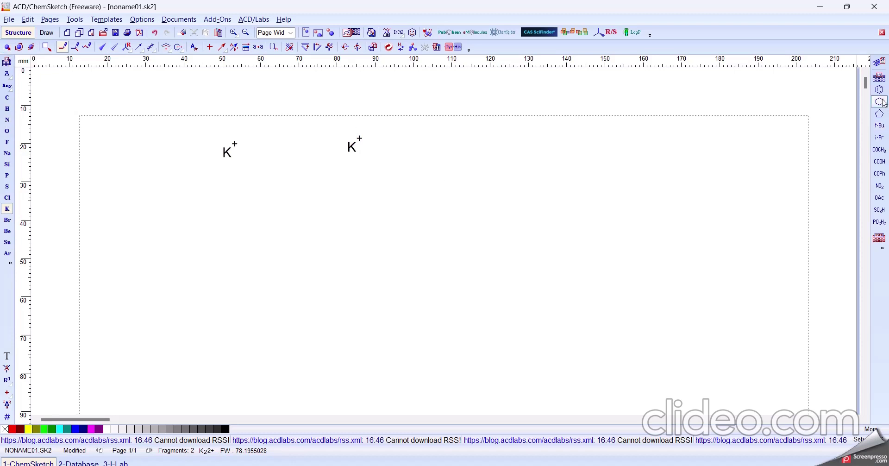
Place a benzene ring below the potassium ions and build an NH2 group on its top atom by replacing an attached carbon with nitrogen.
{"action": "left_click", "coordinate": [880, 91]}
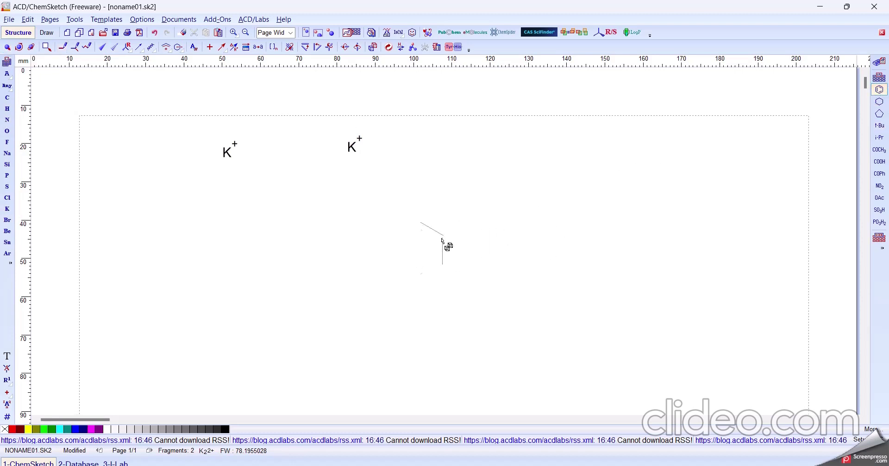
{"action": "left_click", "coordinate": [441, 240]}
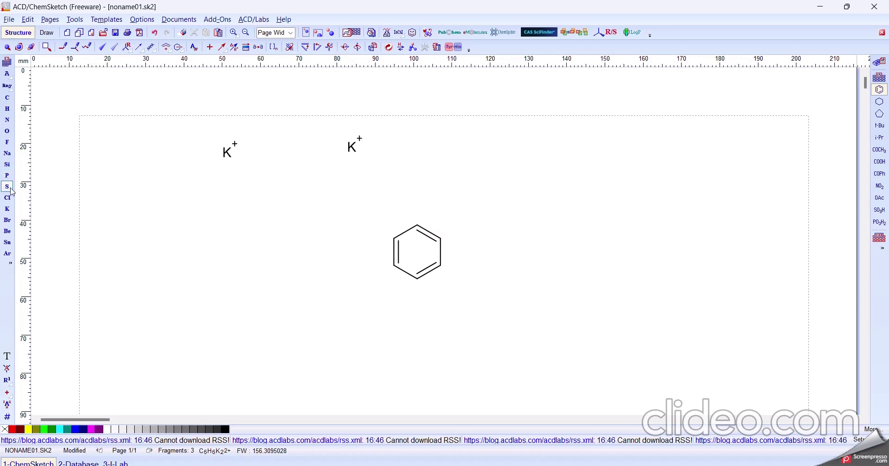
{"action": "left_click", "coordinate": [7, 98]}
{"action": "left_click", "coordinate": [417, 226]}
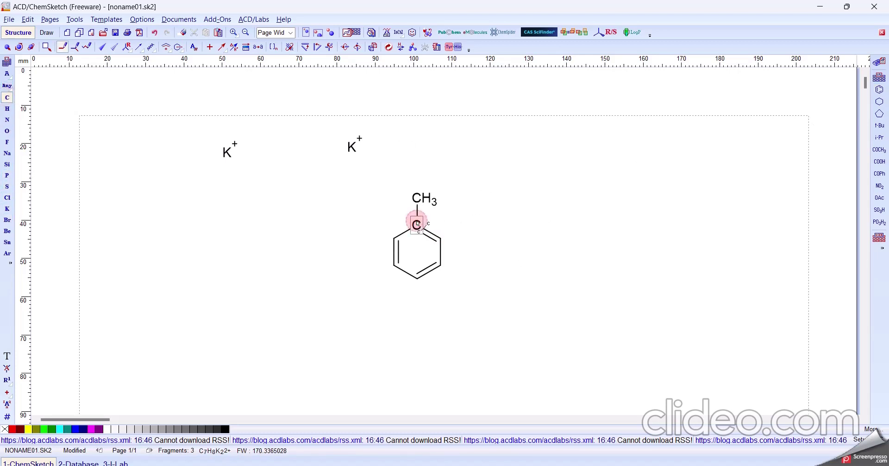
{"action": "left_click", "coordinate": [7, 119]}
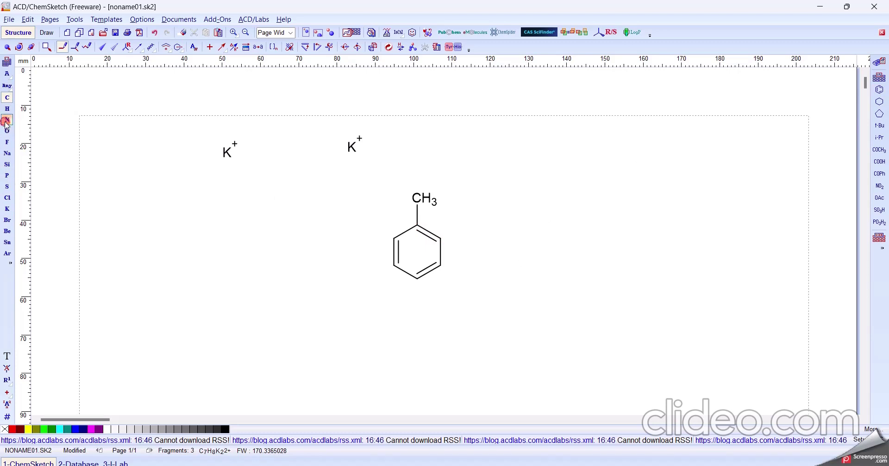
{"action": "left_click", "coordinate": [434, 198]}
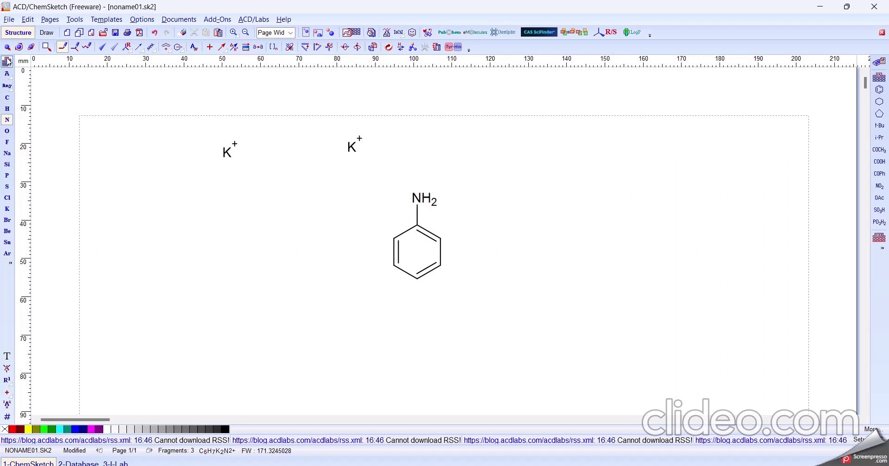
Select the whole benzene-NH2 structure and generate its chemical name beneath it.
{"action": "left_click", "coordinate": [7, 47]}
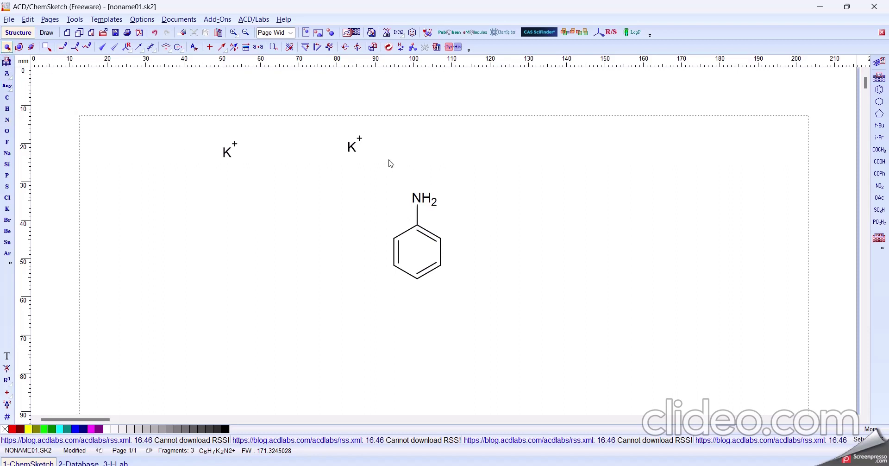
{"action": "left_click_drag", "start_coordinate": [343, 185], "coordinate": [486, 338]}
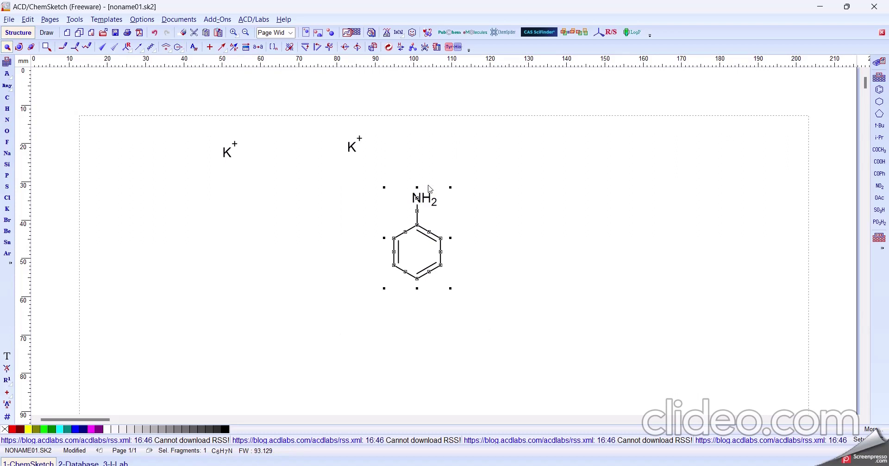
{"action": "left_click", "coordinate": [386, 32]}
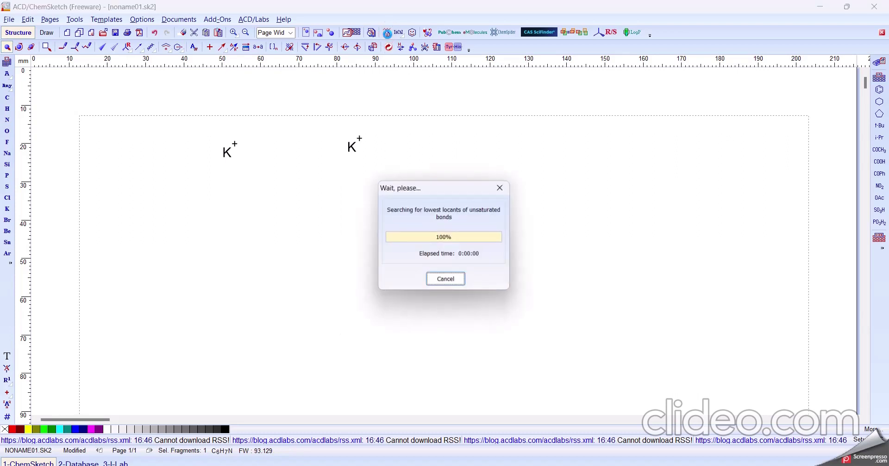
Try rotating and resizing the aniline structure together with its name label, and undo those changes.
{"action": "left_click", "coordinate": [7, 48]}
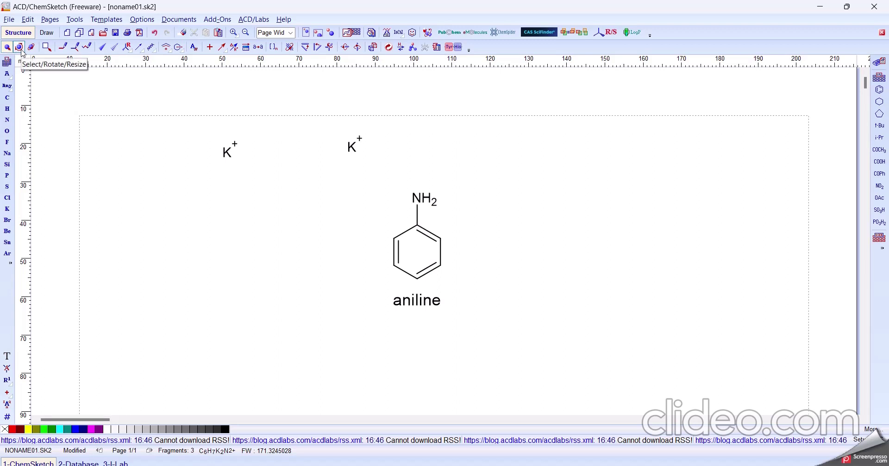
{"action": "left_click", "coordinate": [21, 49]}
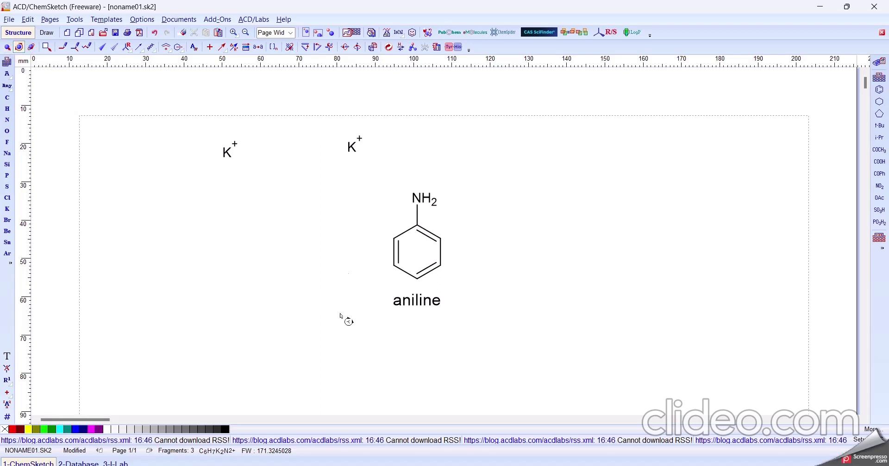
{"action": "left_click_drag", "start_coordinate": [342, 180], "coordinate": [501, 325]}
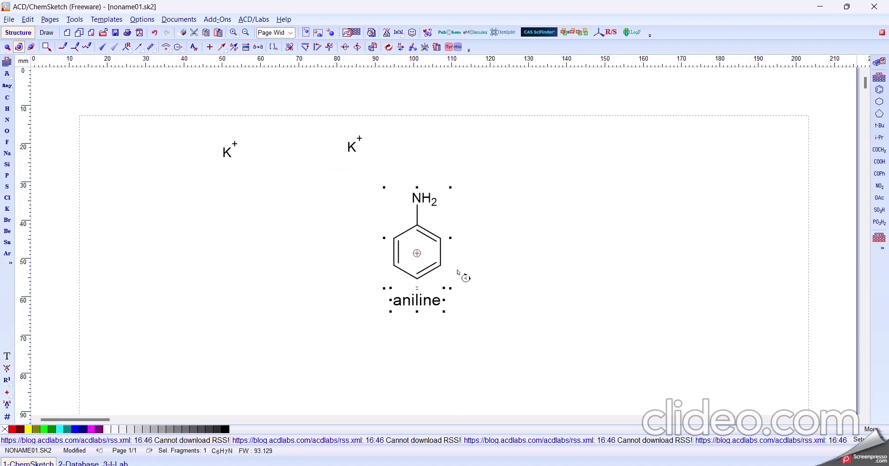
{"action": "mouse_move", "coordinate": [428, 194]}
{"action": "left_mouse_down"}
{"action": "mouse_move", "coordinate": [447, 296]}
{"action": "mouse_move", "coordinate": [396, 180]}
{"action": "mouse_move", "coordinate": [427, 179]}
{"action": "mouse_move", "coordinate": [320, 208]}
{"action": "mouse_move", "coordinate": [328, 216]}
{"action": "left_mouse_up"}
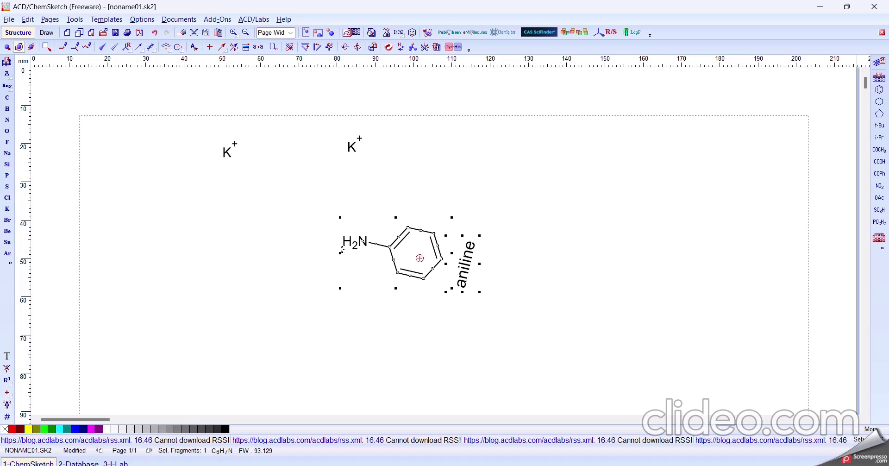
{"action": "mouse_move", "coordinate": [339, 252]}
{"action": "left_mouse_down"}
{"action": "mouse_move", "coordinate": [526, 251]}
{"action": "mouse_move", "coordinate": [369, 254]}
{"action": "mouse_move", "coordinate": [394, 262]}
{"action": "mouse_move", "coordinate": [425, 218]}
{"action": "mouse_move", "coordinate": [457, 209]}
{"action": "left_mouse_up"}
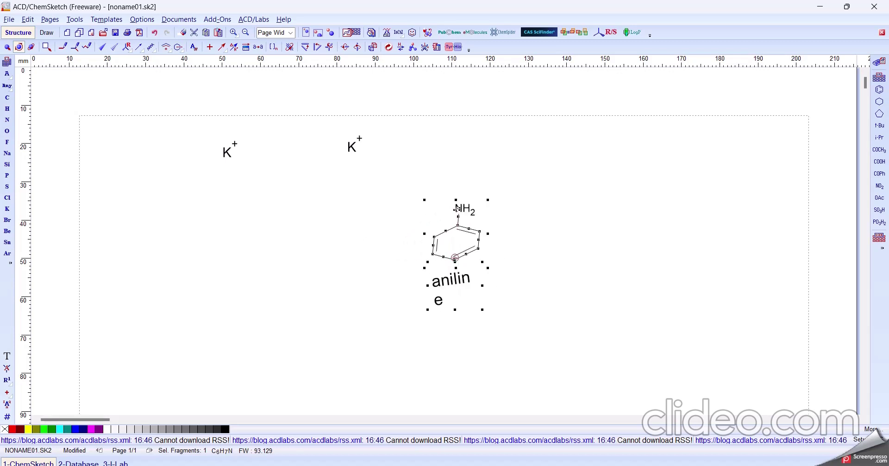
{"action": "left_click", "coordinate": [538, 237]}
{"action": "key", "text": "ctrl+z"}
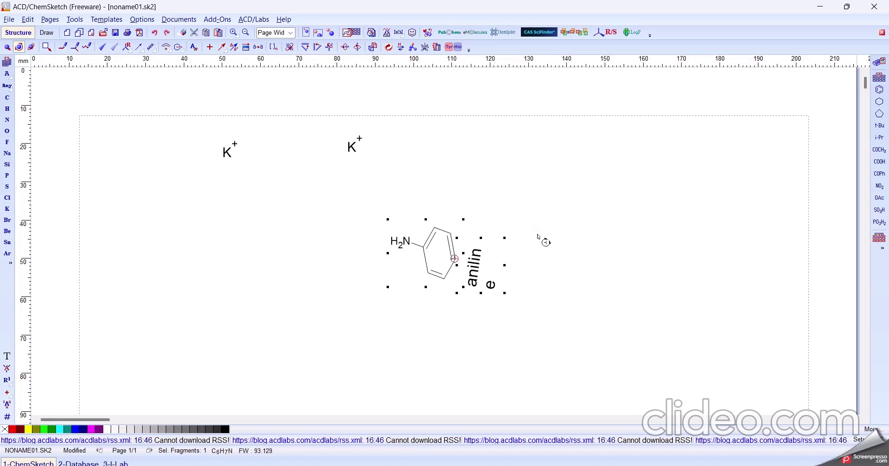
{"action": "key", "text": "ctrl+z"}
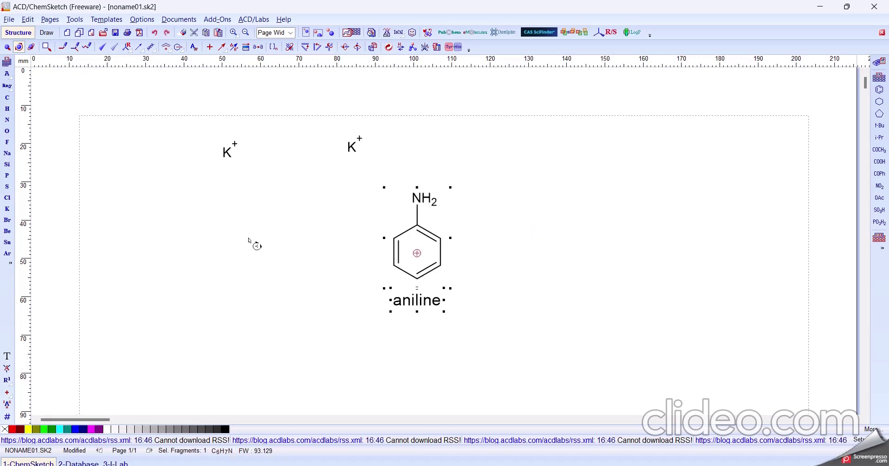
Try lasso selection and rectangular selection on the aniline structure with its name label, and clear the selection.
{"action": "left_click", "coordinate": [251, 242]}
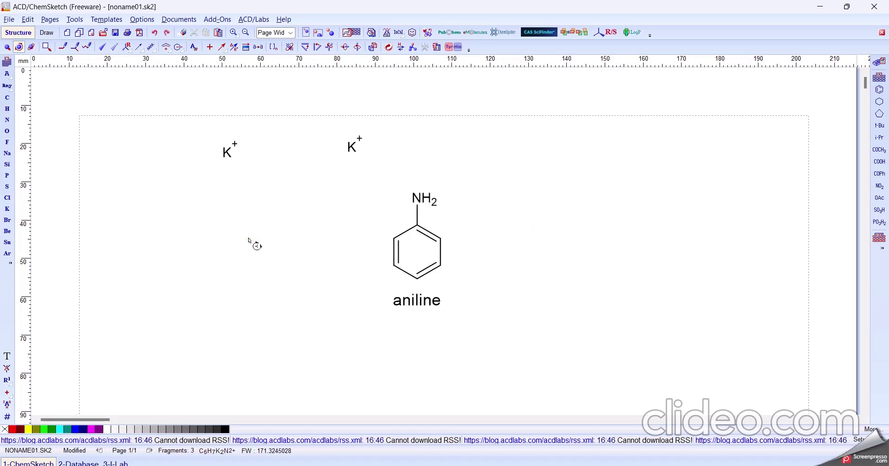
{"action": "left_click", "coordinate": [47, 47]}
{"action": "mouse_move", "coordinate": [333, 206]}
{"action": "left_mouse_down"}
{"action": "mouse_move", "coordinate": [381, 152]}
{"action": "mouse_move", "coordinate": [495, 203]}
{"action": "mouse_move", "coordinate": [445, 347]}
{"action": "mouse_move", "coordinate": [328, 305]}
{"action": "mouse_move", "coordinate": [337, 193]}
{"action": "left_mouse_up"}
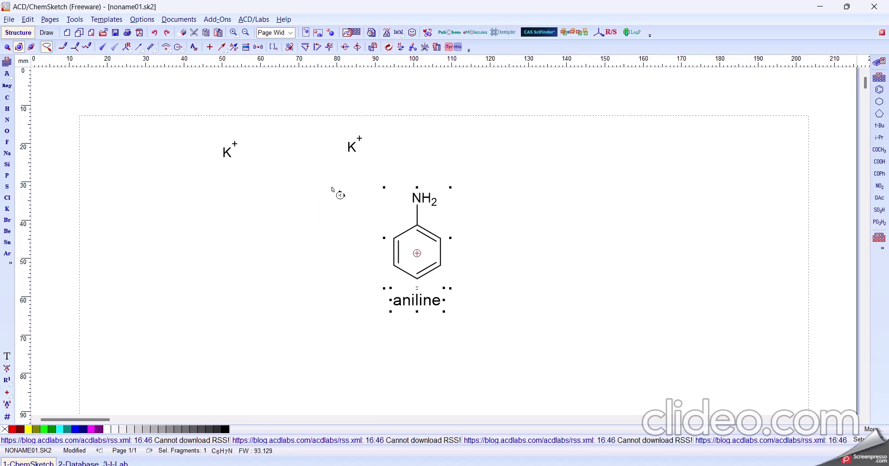
{"action": "left_click", "coordinate": [46, 47]}
{"action": "left_click", "coordinate": [7, 47]}
{"action": "left_click_drag", "start_coordinate": [346, 175], "coordinate": [495, 298]}
{"action": "left_click_drag", "start_coordinate": [494, 390], "coordinate": [500, 389]}
Attach a methyl group to the ring carbon beside the NH2-bearing one and draw a separate four-carbon chain to the left of the structure.
{"action": "left_click", "coordinate": [68, 49]}
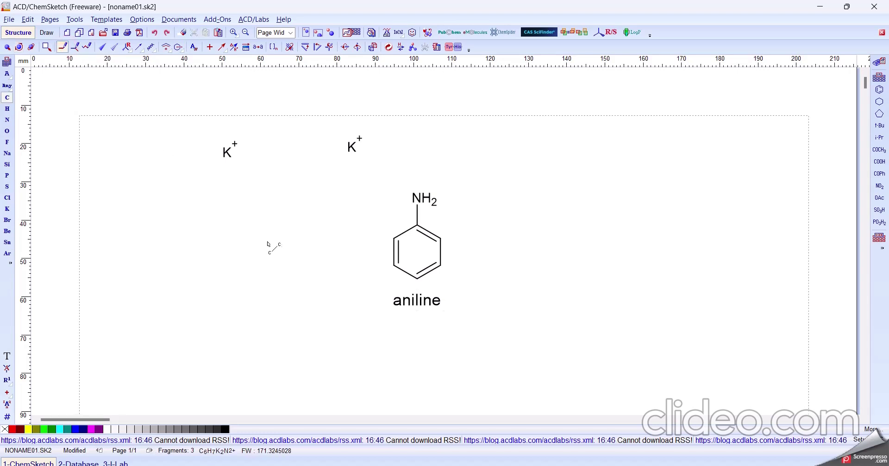
{"action": "left_click", "coordinate": [395, 242]}
{"action": "left_click", "coordinate": [73, 48]}
{"action": "left_click", "coordinate": [149, 292]}
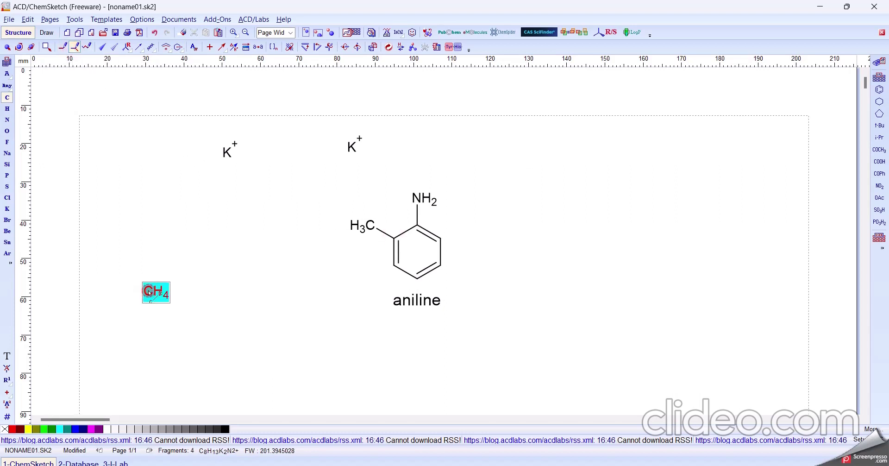
{"action": "left_click", "coordinate": [149, 293]}
{"action": "left_click", "coordinate": [149, 293]}
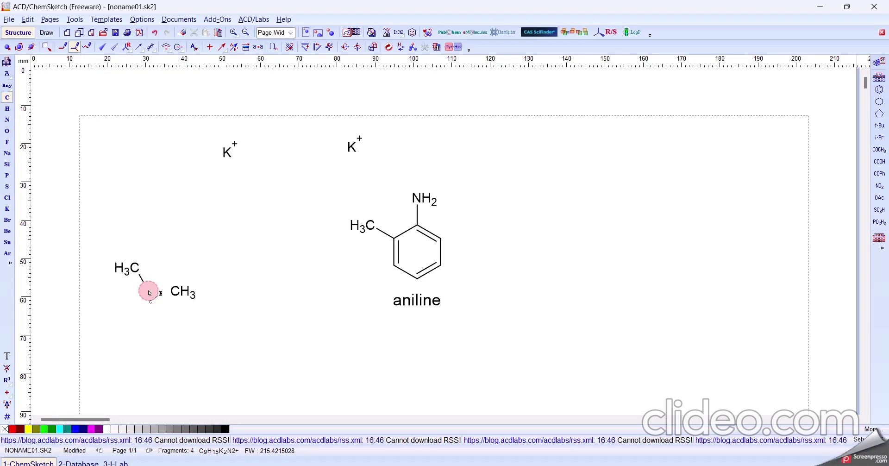
{"action": "left_click", "coordinate": [184, 292]}
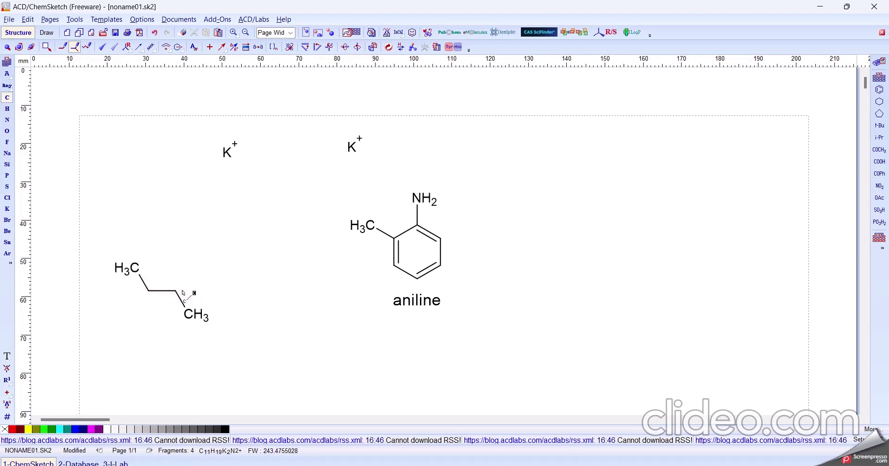
{"action": "left_click", "coordinate": [184, 292]}
{"action": "key", "text": "ctrl+z"}
{"action": "key", "text": "ctrl+z"}
Try drawing a long zigzag carbon chain diagonally from below the aniline label to the page's upper right, and undo it.
{"action": "left_click", "coordinate": [88, 49]}
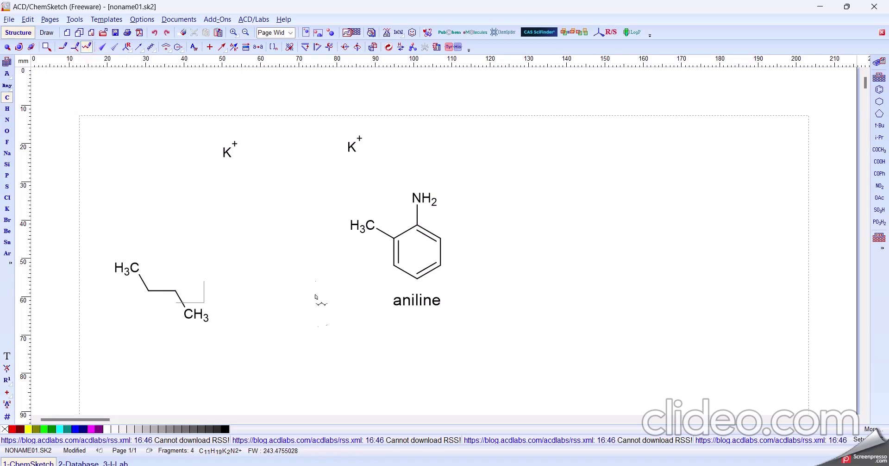
{"action": "left_click_drag", "start_coordinate": [311, 388], "coordinate": [753, 181]}
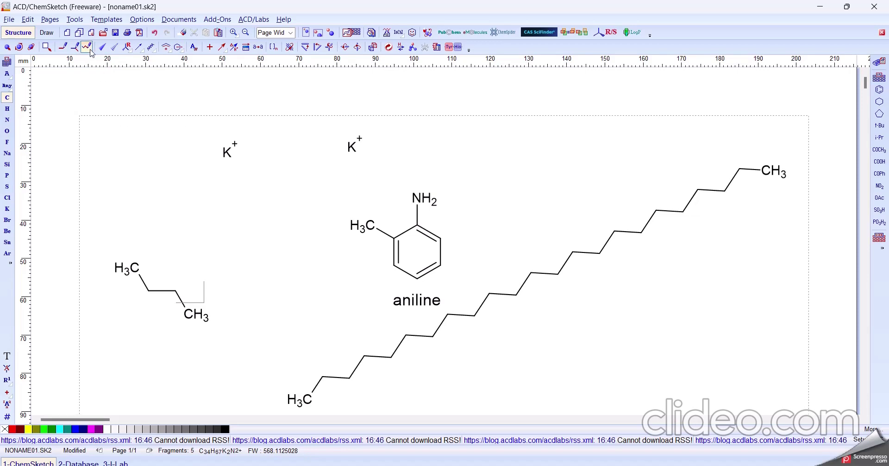
{"action": "key", "text": "ctrl+z"}
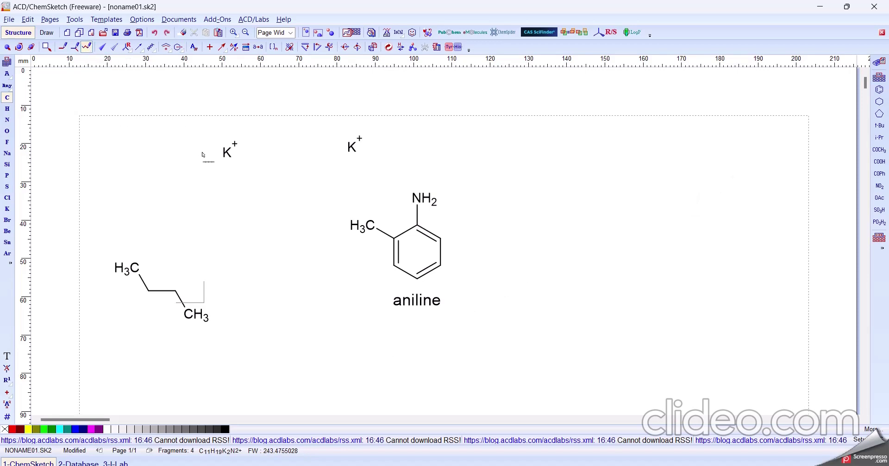
Change the ring's methyl bond to a solid stereo wedge and its NH2 bond to a hashed stereo bond.
{"action": "left_click", "coordinate": [103, 46]}
{"action": "left_click", "coordinate": [386, 236]}
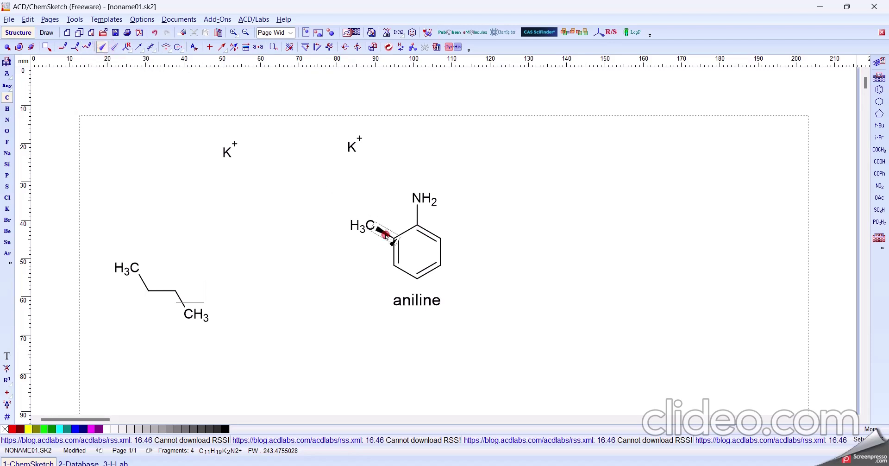
{"action": "left_click", "coordinate": [115, 47]}
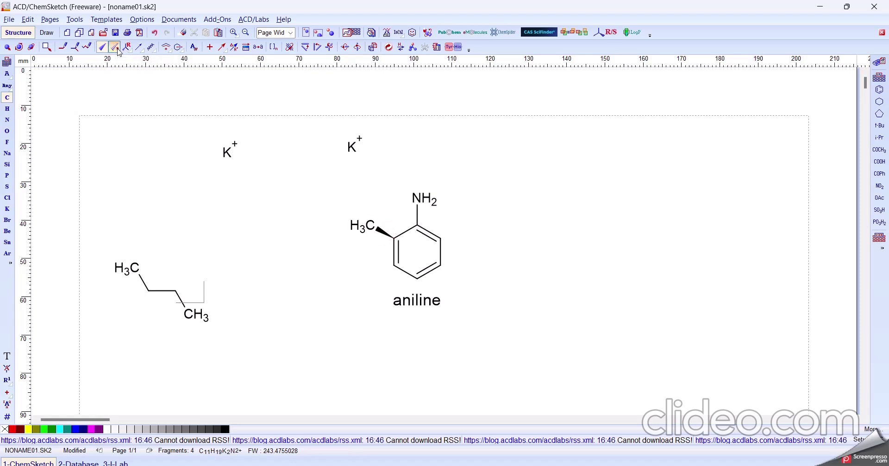
{"action": "left_click", "coordinate": [419, 220]}
{"action": "left_click", "coordinate": [133, 55]}
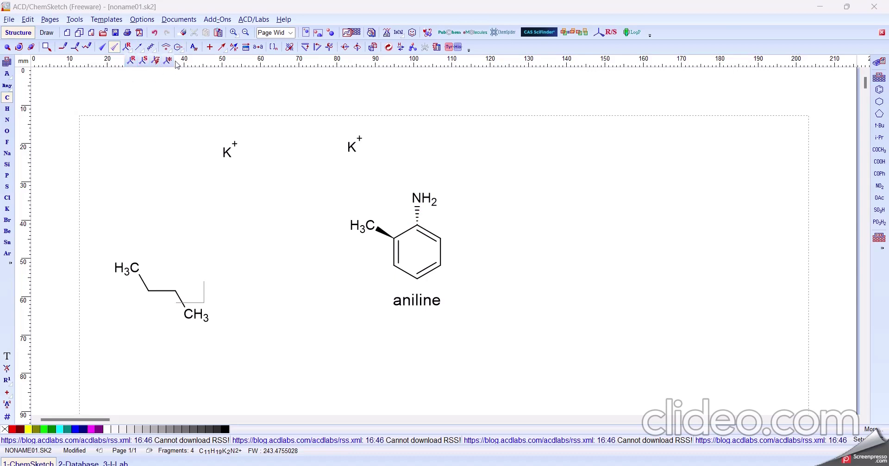
{"action": "left_click", "coordinate": [135, 89]}
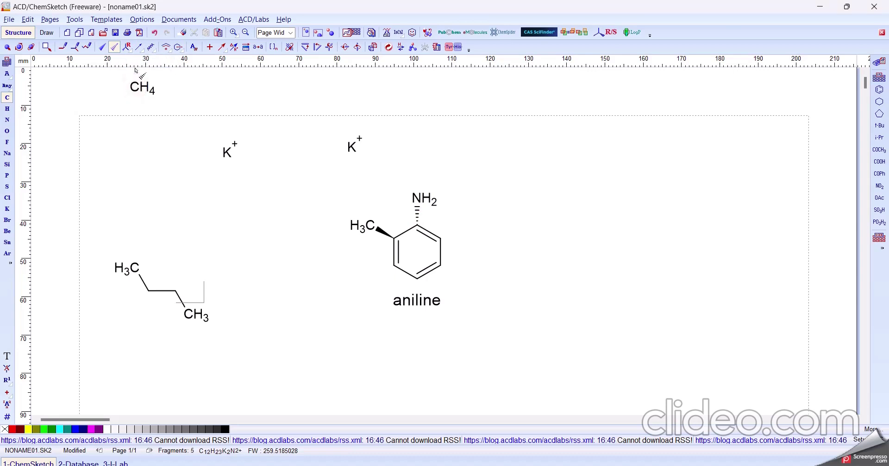
Try drawing a solid coordinating arrow bond above the aniline structure and a dashed arrow bond below it.
{"action": "left_click", "coordinate": [139, 48]}
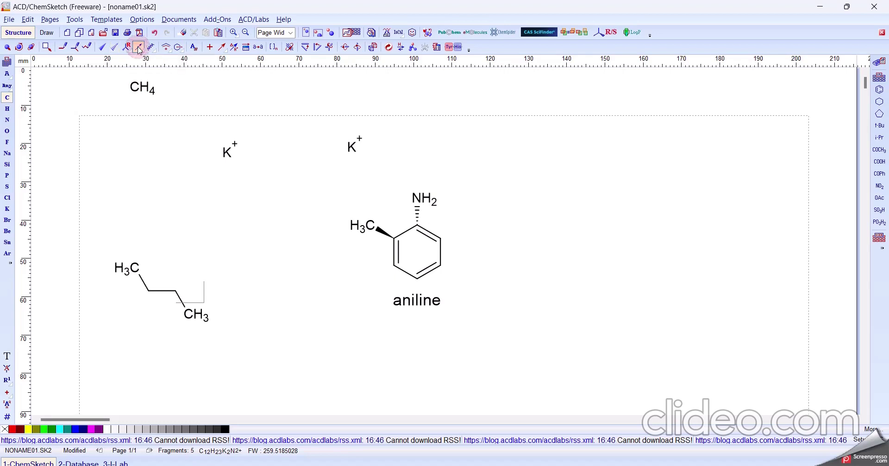
{"action": "left_click", "coordinate": [299, 138]}
{"action": "left_click_drag", "start_coordinate": [298, 138], "coordinate": [672, 134]}
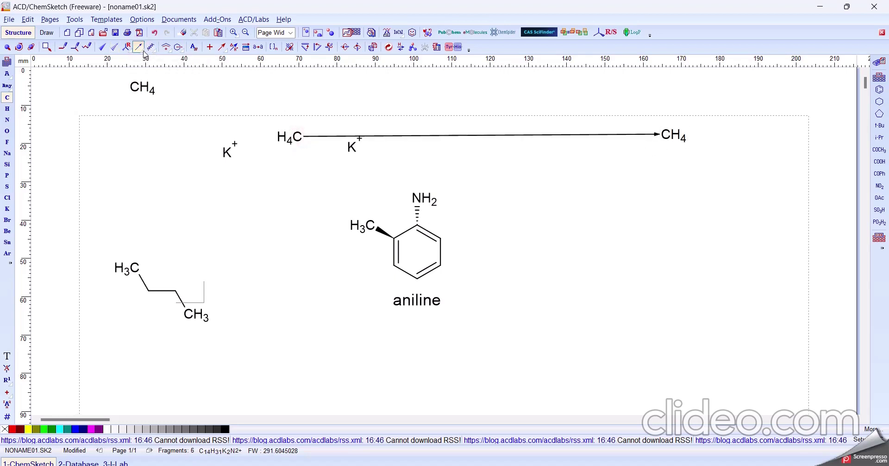
{"action": "mouse_move", "coordinate": [147, 63]}
{"action": "left_click_drag", "start_coordinate": [350, 343], "coordinate": [801, 306]}
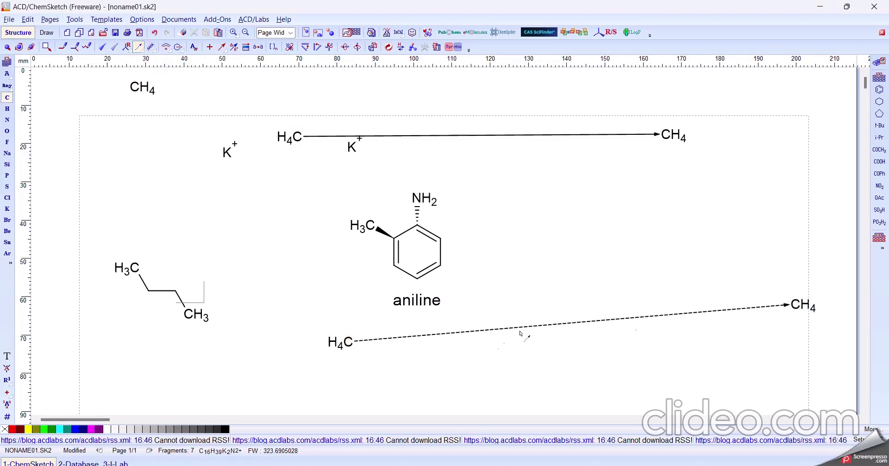
Try drawing a solid and a dashed coordinating bond without arrowheads, and undo all four test coordinating bonds.
{"action": "left_click", "coordinate": [139, 49]}
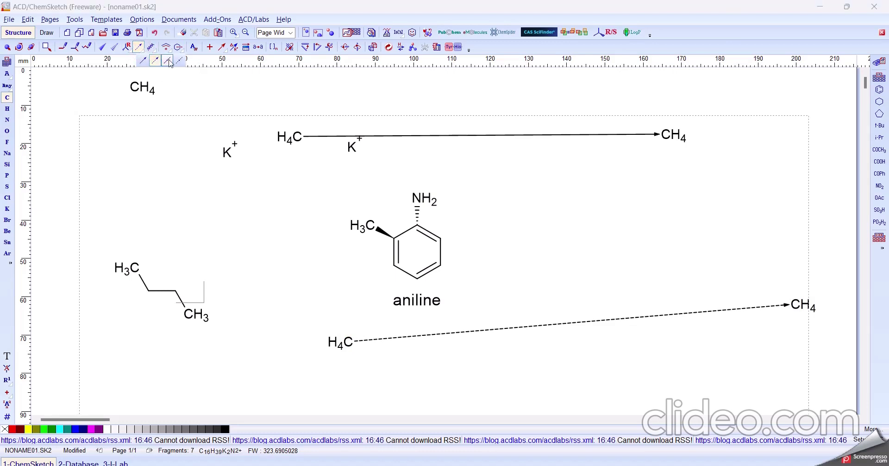
{"action": "left_click", "coordinate": [168, 60]}
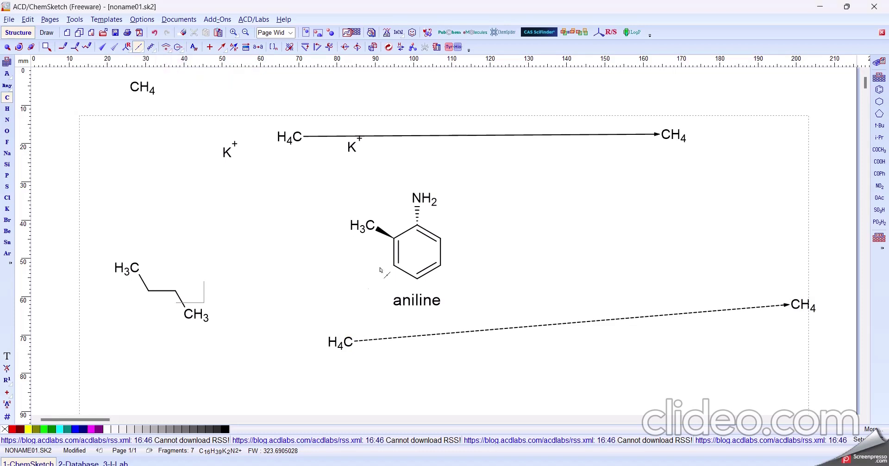
{"action": "left_click_drag", "start_coordinate": [282, 282], "coordinate": [493, 160]}
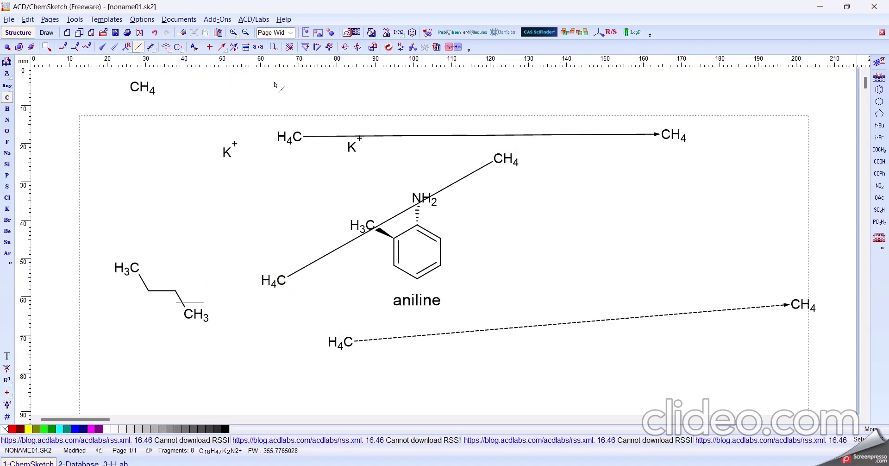
{"action": "left_click", "coordinate": [144, 52]}
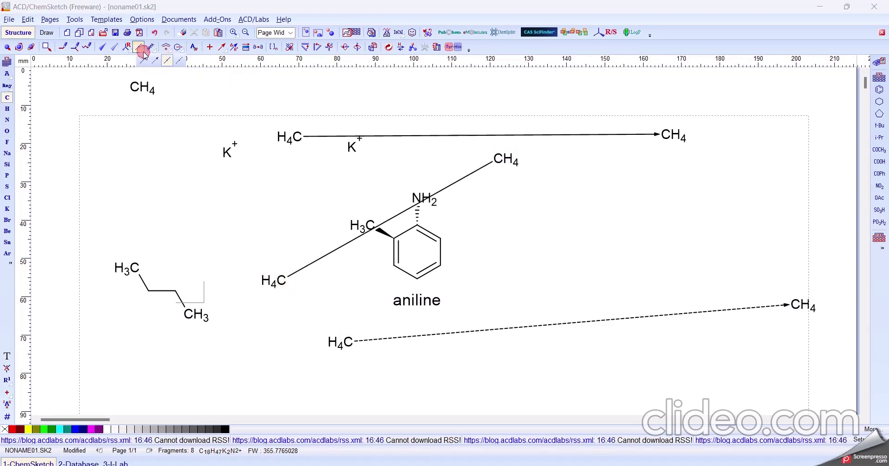
{"action": "left_click", "coordinate": [180, 63]}
{"action": "left_click_drag", "start_coordinate": [66, 188], "coordinate": [421, 76]}
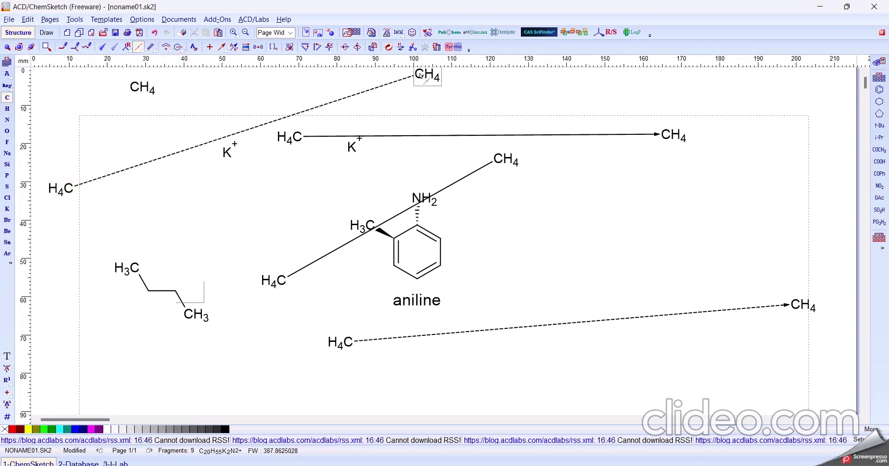
{"action": "key", "text": "ctrl+z"}
{"action": "key", "text": "ctrl+z"}
{"action": "key", "text": "ctrl+z"}
{"action": "key", "text": "ctrl+z"}
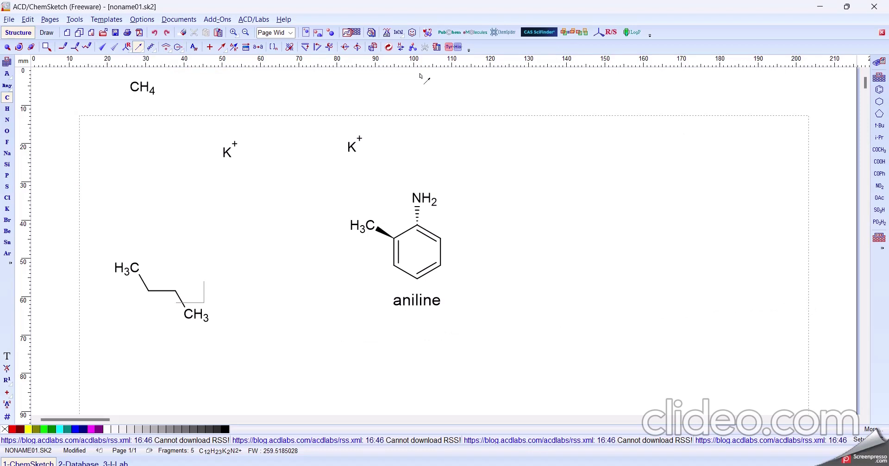
Draw a wavy bond below the aniline structure and a crossed double bond above it.
{"action": "left_click", "coordinate": [155, 49]}
{"action": "left_click_drag", "start_coordinate": [383, 363], "coordinate": [595, 283]}
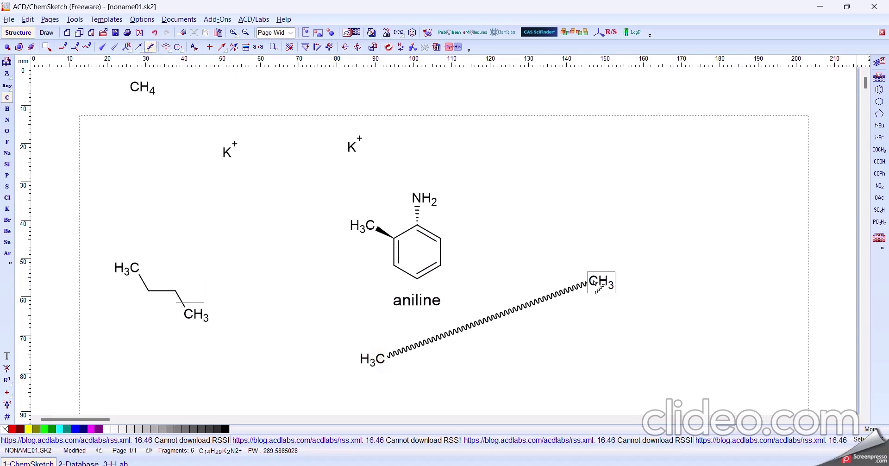
{"action": "left_click", "coordinate": [155, 49]}
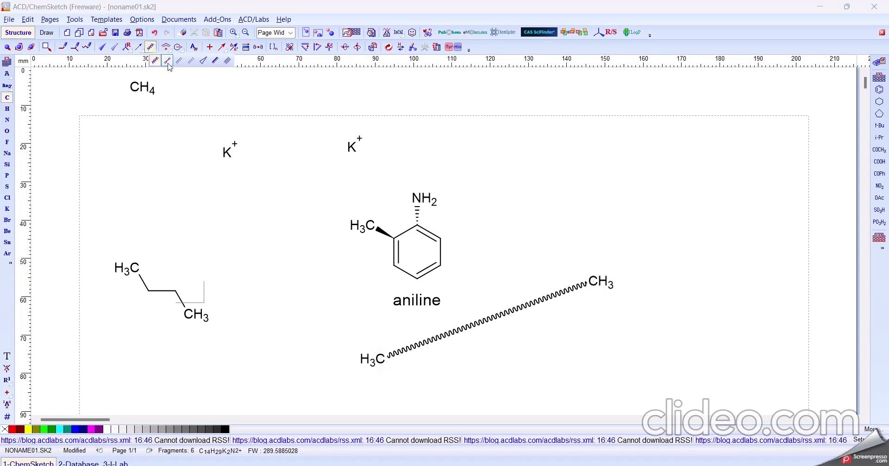
{"action": "left_click", "coordinate": [167, 61]}
{"action": "left_click_drag", "start_coordinate": [218, 223], "coordinate": [518, 154]}
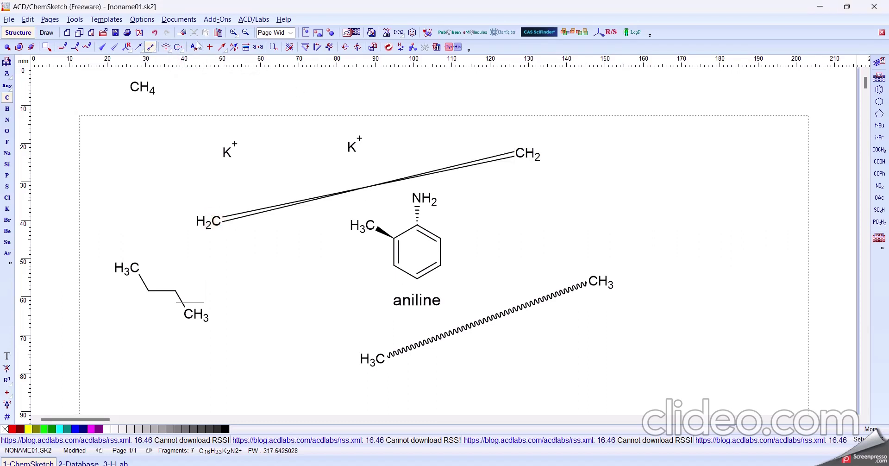
Draw a solid-and-dashed double bond on the right side of the page and a fully dashed double bond near the top.
{"action": "left_click", "coordinate": [155, 50]}
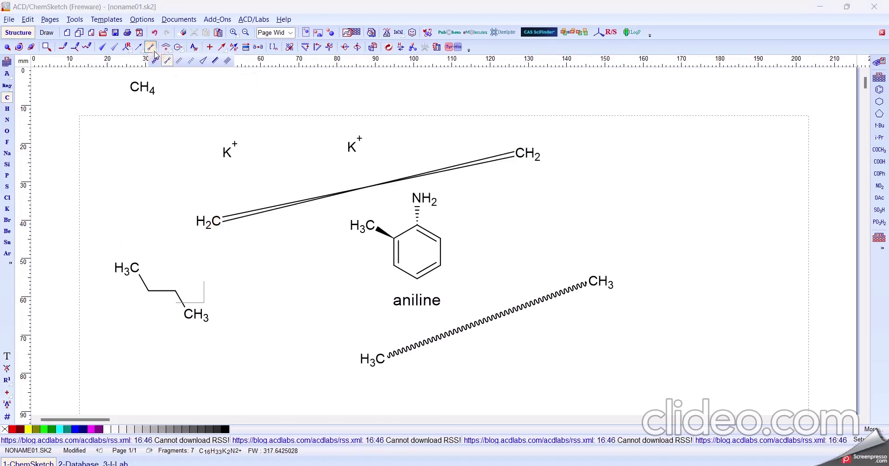
{"action": "left_click", "coordinate": [178, 61]}
{"action": "mouse_move", "coordinate": [580, 384]}
{"action": "left_mouse_down"}
{"action": "mouse_move", "coordinate": [710, 248]}
{"action": "mouse_move", "coordinate": [718, 209]}
{"action": "left_mouse_up"}
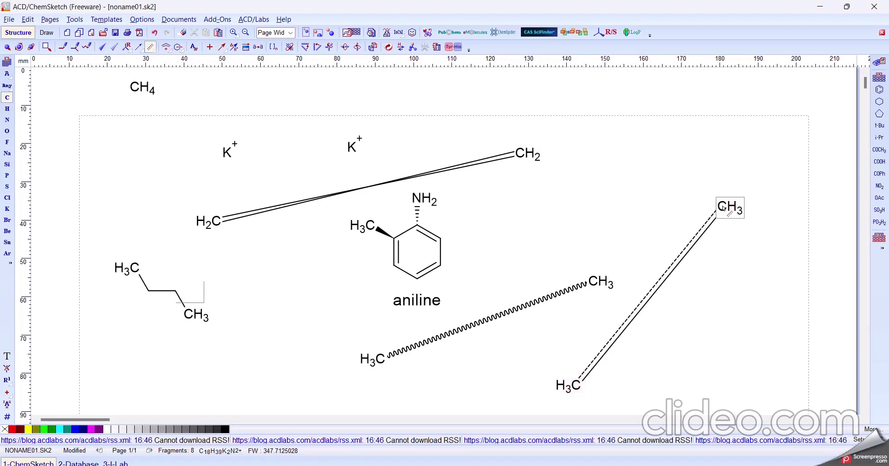
{"action": "left_click", "coordinate": [151, 47]}
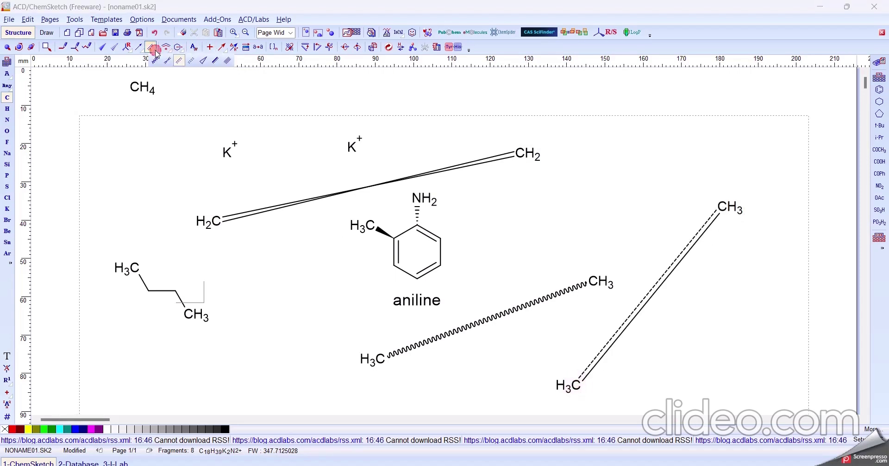
{"action": "left_click", "coordinate": [192, 62]}
{"action": "left_click_drag", "start_coordinate": [133, 154], "coordinate": [413, 93]}
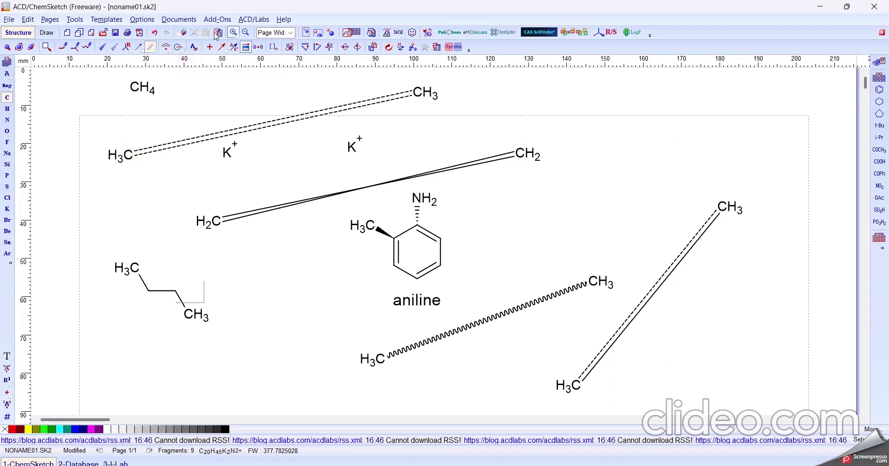
Draw a hollow wedge bond near the page's upper right and a double bond with one bold line at the lower left.
{"action": "left_click", "coordinate": [155, 52]}
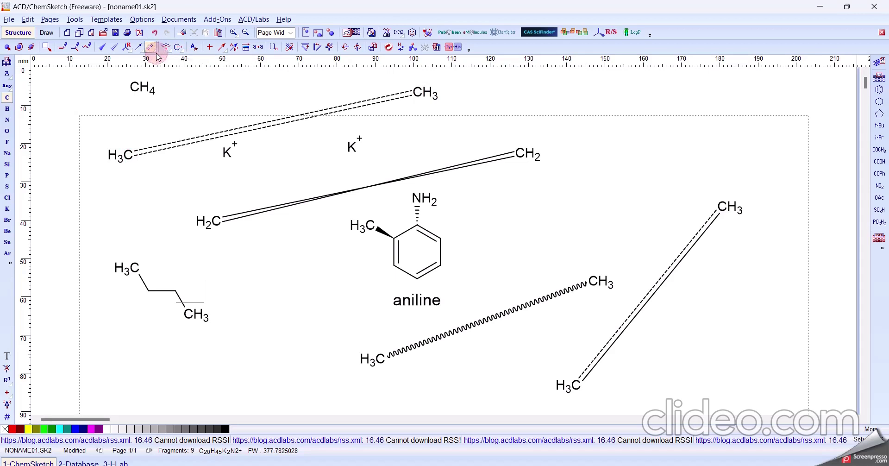
{"action": "left_click", "coordinate": [153, 50]}
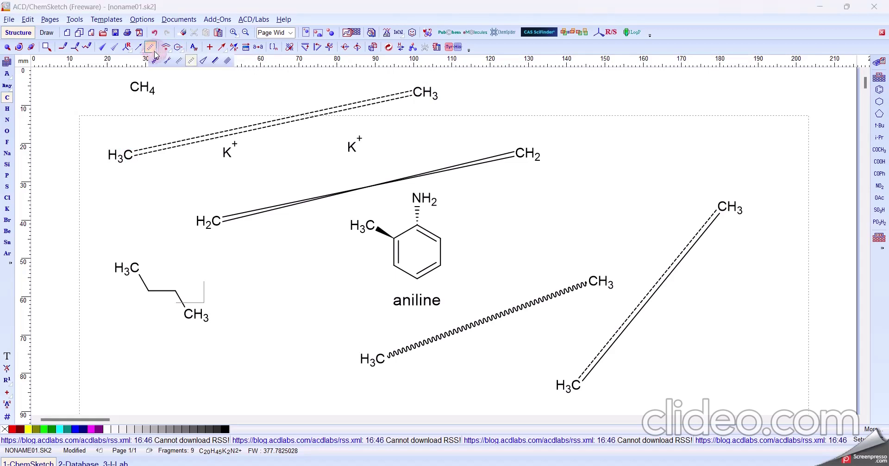
{"action": "left_click", "coordinate": [206, 66]}
{"action": "left_click_drag", "start_coordinate": [493, 126], "coordinate": [648, 122]}
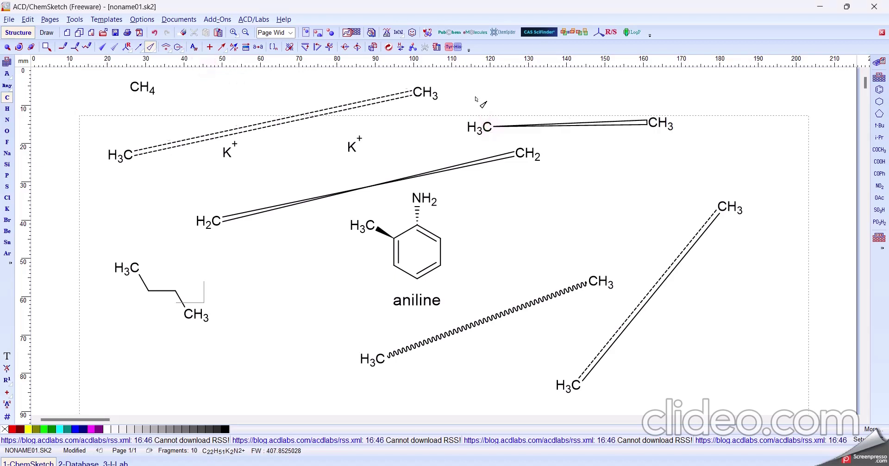
{"action": "left_click", "coordinate": [153, 49]}
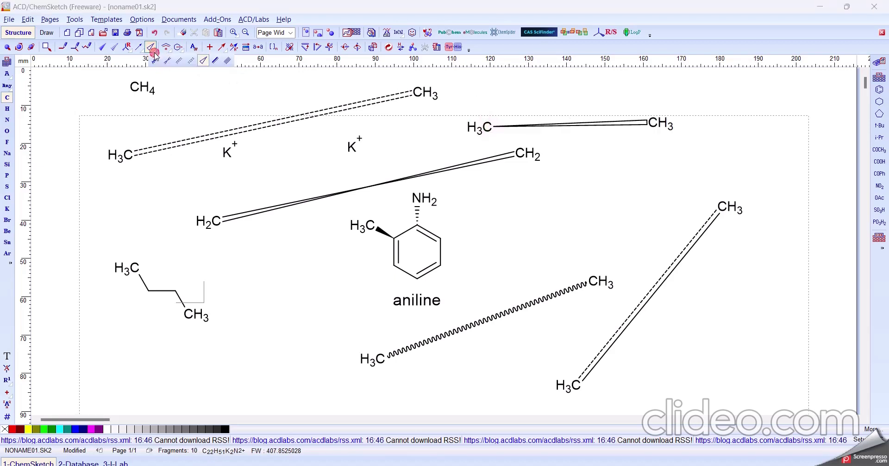
{"action": "left_click", "coordinate": [216, 61]}
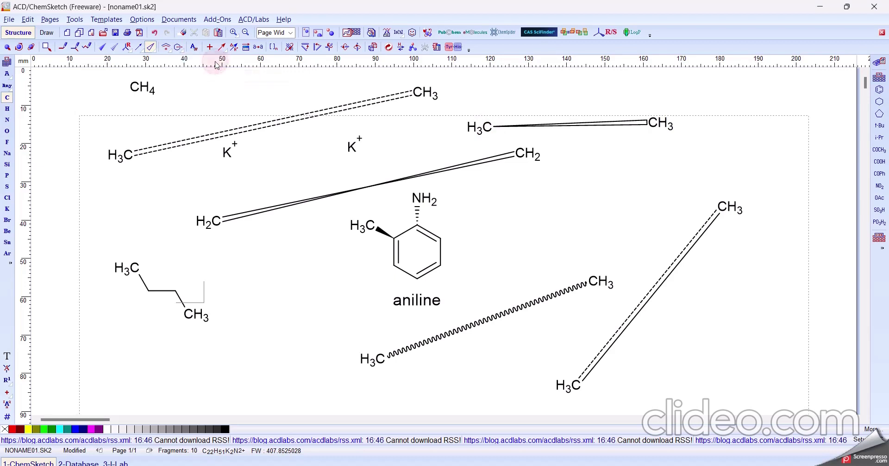
{"action": "left_click_drag", "start_coordinate": [81, 398], "coordinate": [263, 373]}
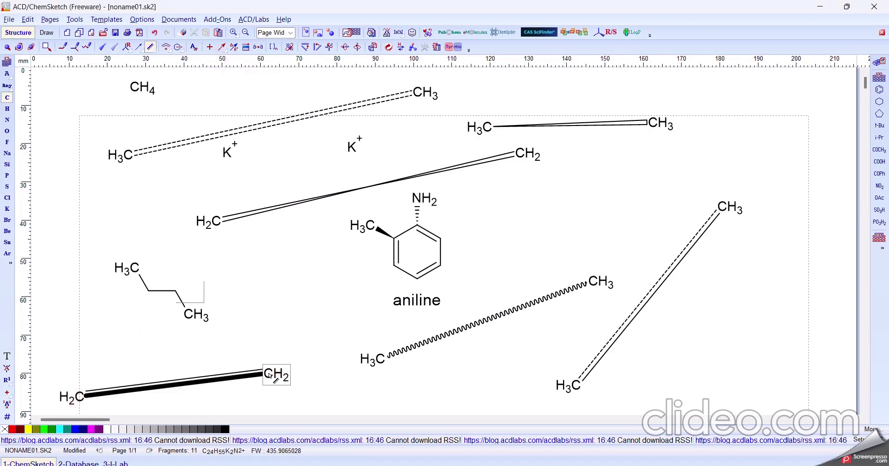
Try drawing a long quadruple bond above the short carbon chain on the left side of the page.
{"action": "left_click", "coordinate": [151, 46]}
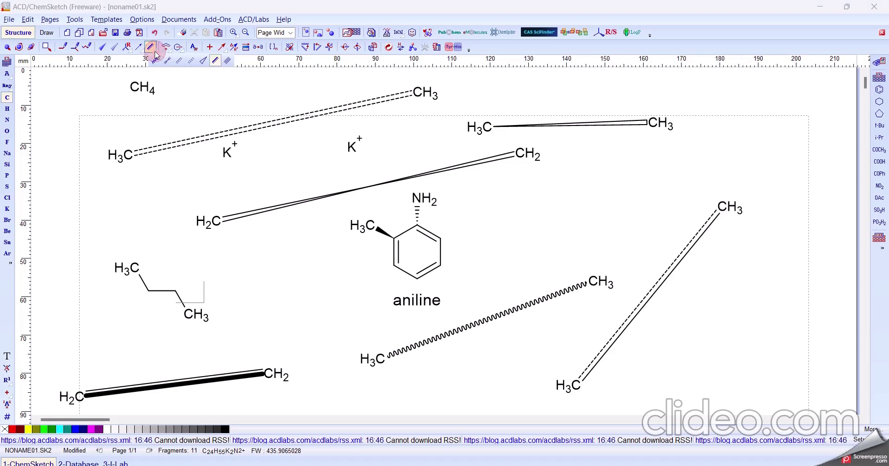
{"action": "left_click", "coordinate": [228, 61]}
{"action": "left_click_drag", "start_coordinate": [92, 241], "coordinate": [293, 157]}
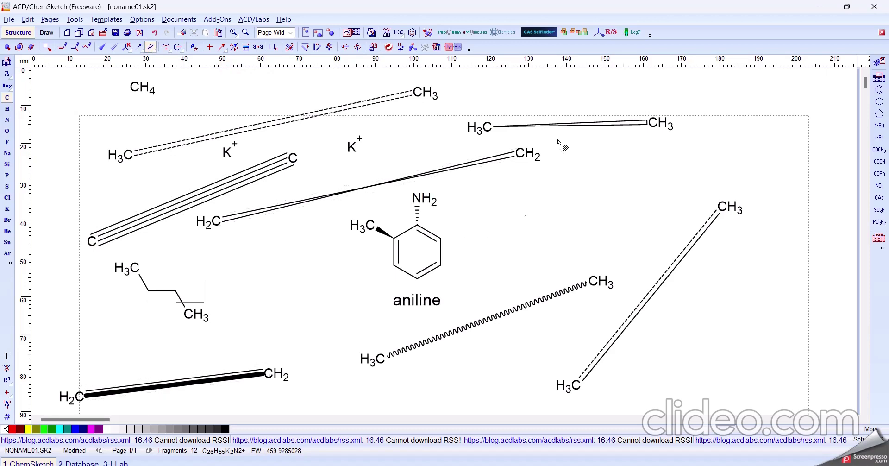
Undo the last five test bonds, leaving the crossed double bond and the wavy bond on the page.
{"action": "key", "text": "ctrl+z"}
{"action": "key", "text": "ctrl+z"}
{"action": "key", "text": "ctrl+z"}
{"action": "key", "text": "ctrl+z"}
{"action": "key", "text": "ctrl+z"}
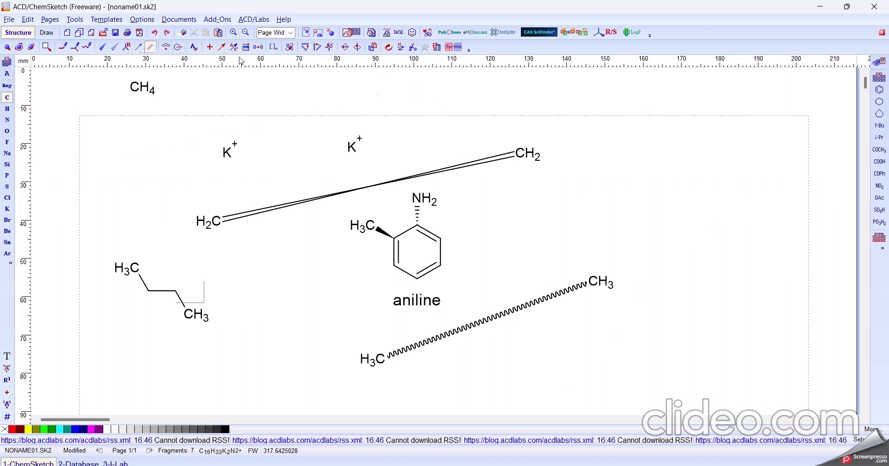
Place a cyclohexane ring near the page's upper right and delete its three lower carbons to leave a three-carbon chain.
{"action": "left_click", "coordinate": [880, 102]}
{"action": "left_click", "coordinate": [682, 165]}
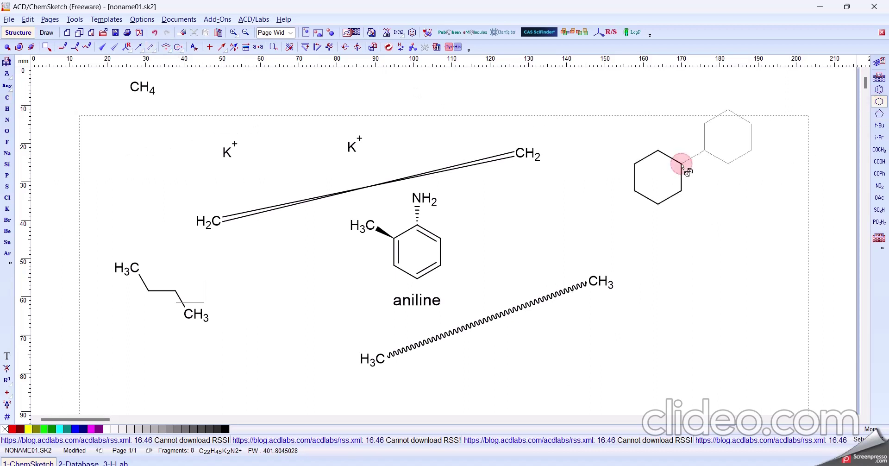
{"action": "left_click", "coordinate": [183, 32]}
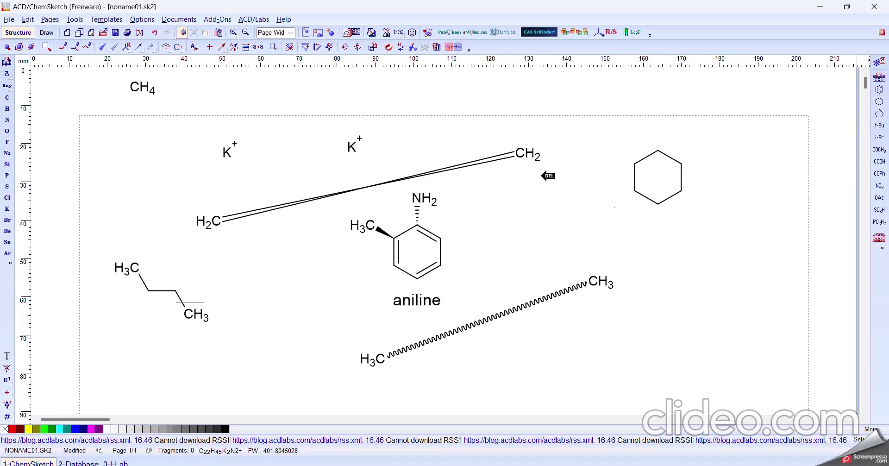
{"action": "left_click", "coordinate": [663, 204]}
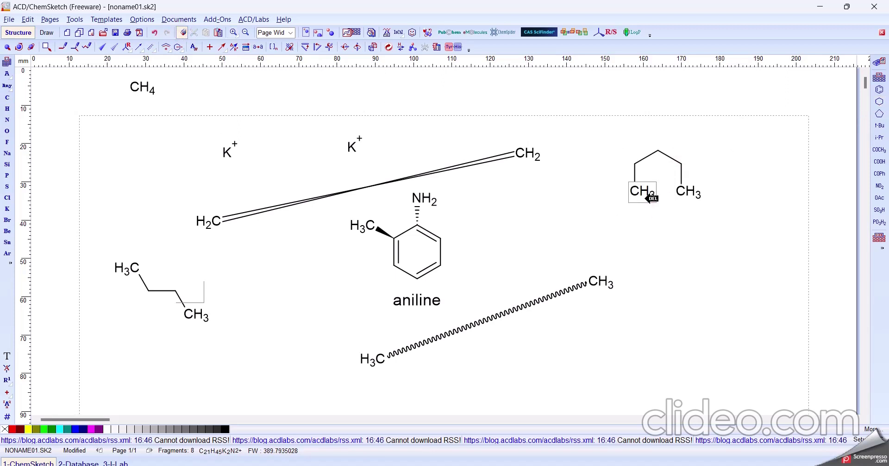
{"action": "left_click", "coordinate": [644, 191]}
{"action": "left_click", "coordinate": [689, 194]}
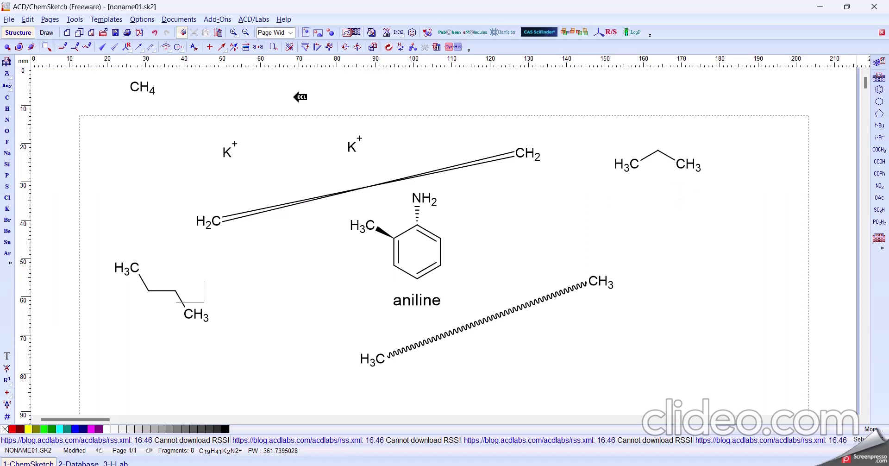
Select the upper-right three-carbon chain and apply a solid delocalization curve to it.
{"action": "left_click", "coordinate": [165, 47]}
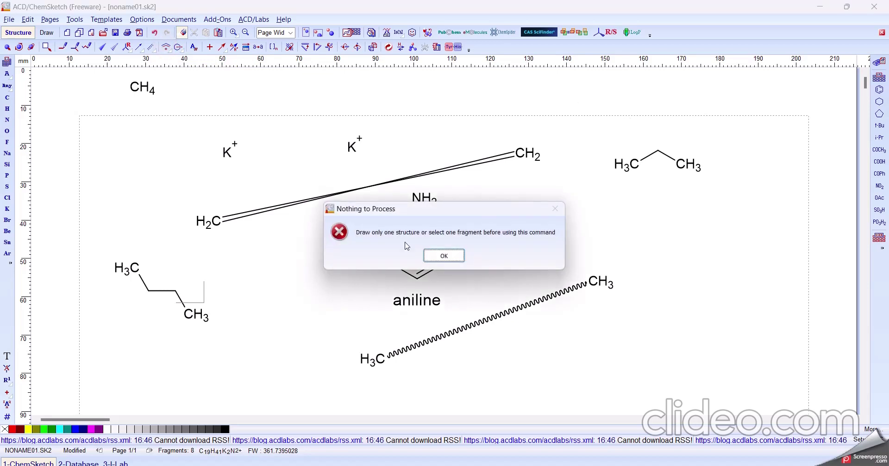
{"action": "left_click", "coordinate": [444, 255]}
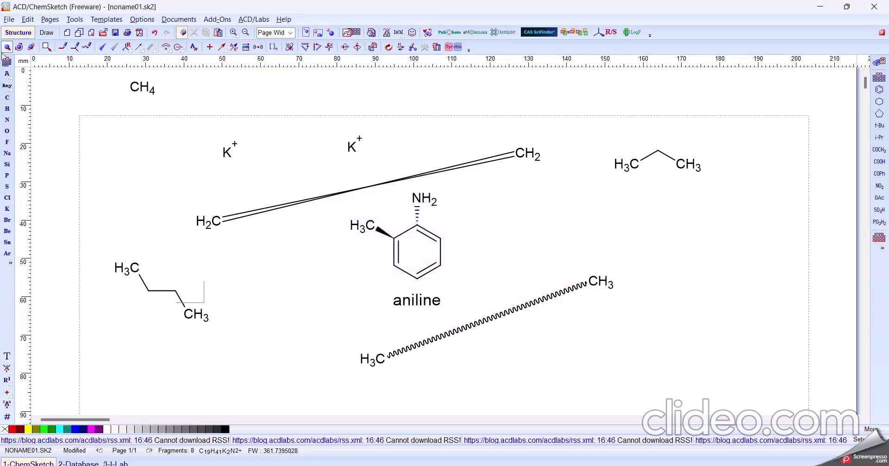
{"action": "left_click_drag", "start_coordinate": [585, 127], "coordinate": [755, 206]}
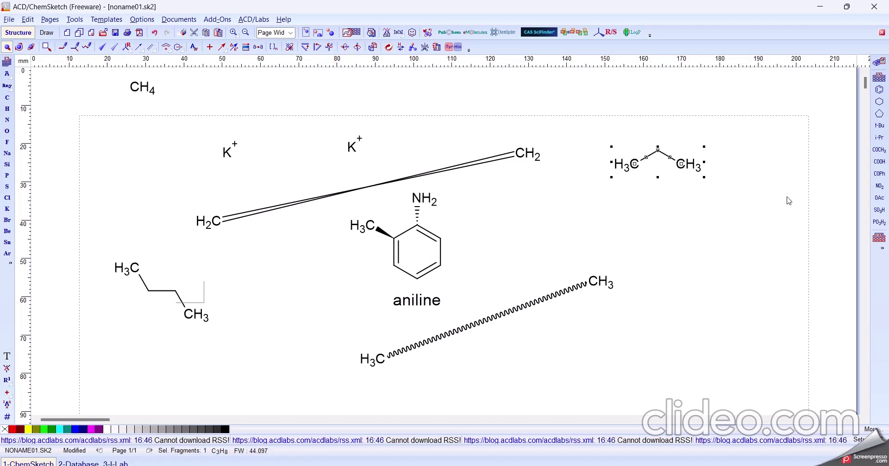
{"action": "left_click", "coordinate": [166, 46]}
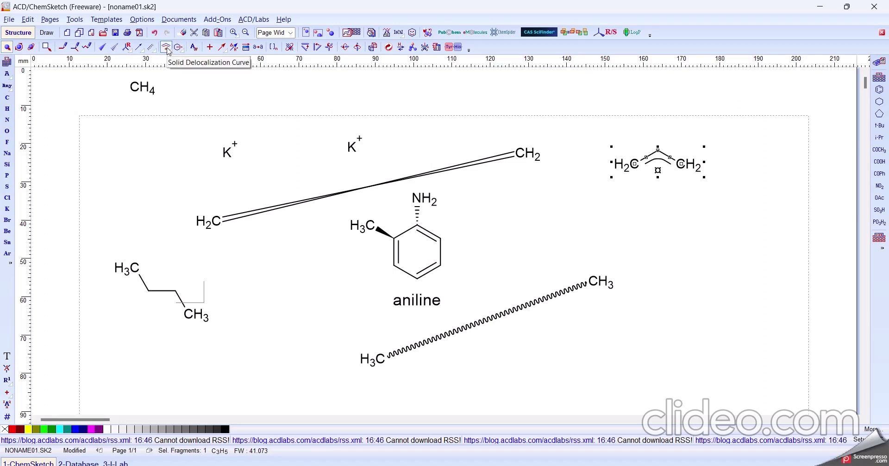
Place another cyclohexane ring below the solid-curve structure and delete its three lower carbons to leave a three-carbon chain.
{"action": "left_click", "coordinate": [882, 102]}
{"action": "left_click", "coordinate": [741, 258]}
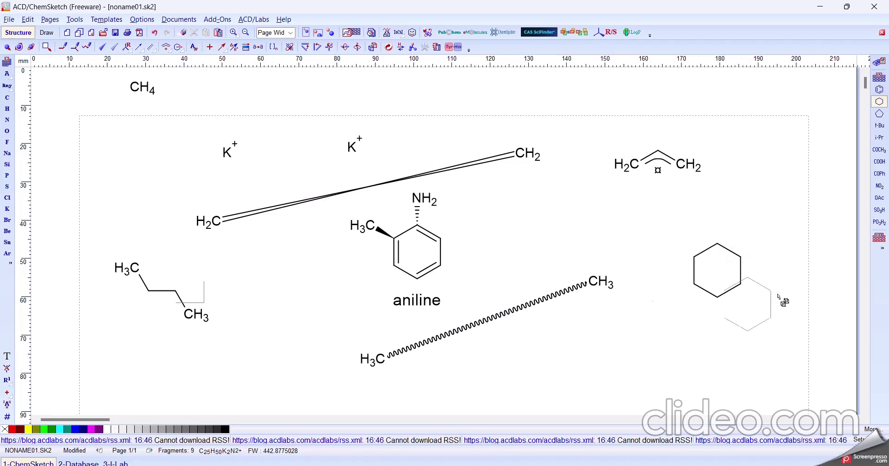
{"action": "left_click", "coordinate": [184, 33]}
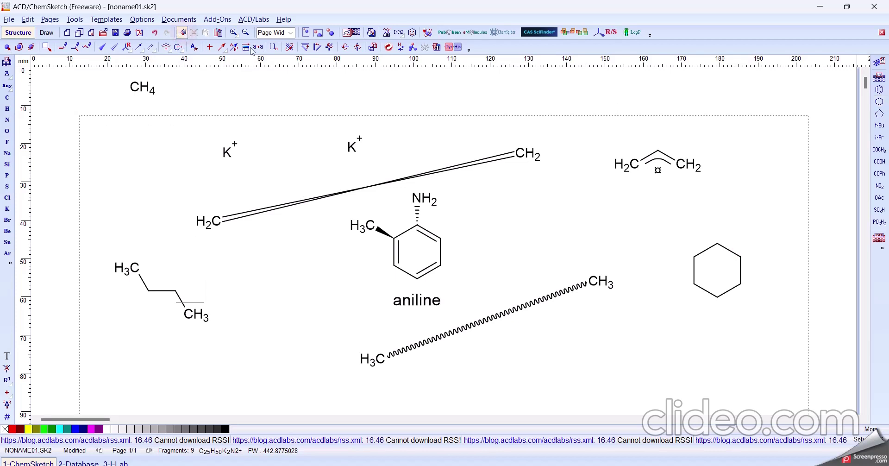
{"action": "left_click", "coordinate": [722, 297]}
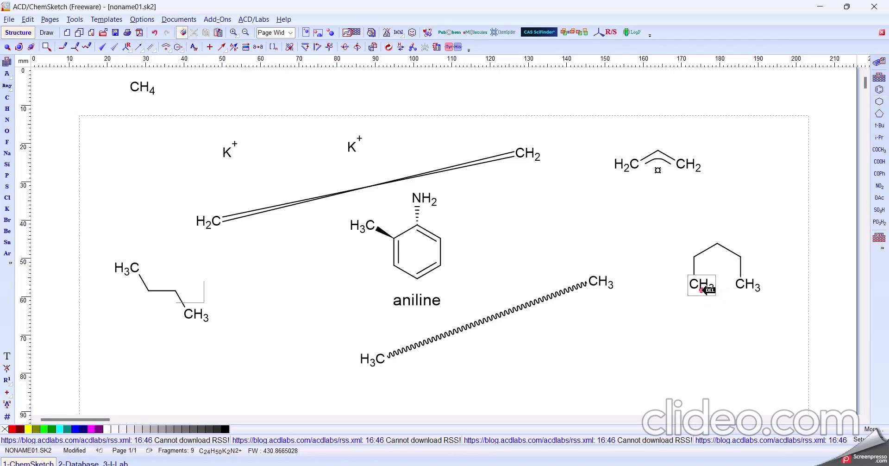
{"action": "left_click", "coordinate": [700, 284]}
{"action": "left_click", "coordinate": [747, 286]}
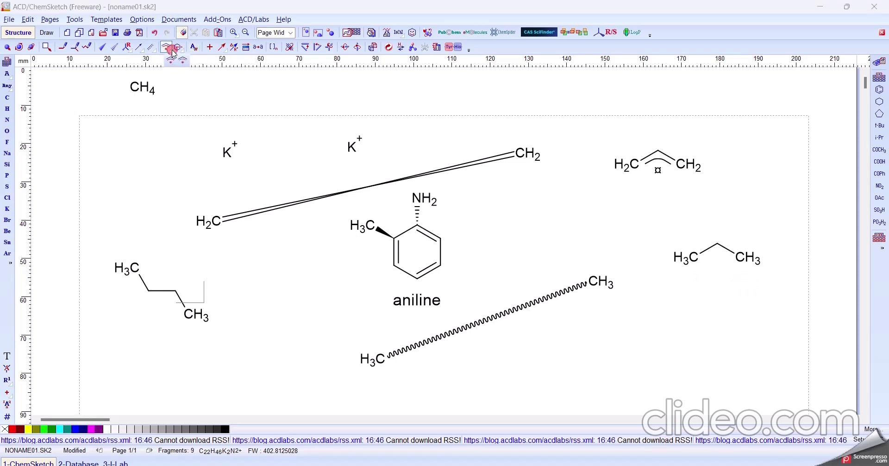
Select the new three-carbon chain on the right and apply a dashed delocalization curve to it.
{"action": "left_click", "coordinate": [169, 50]}
{"action": "left_click", "coordinate": [183, 62]}
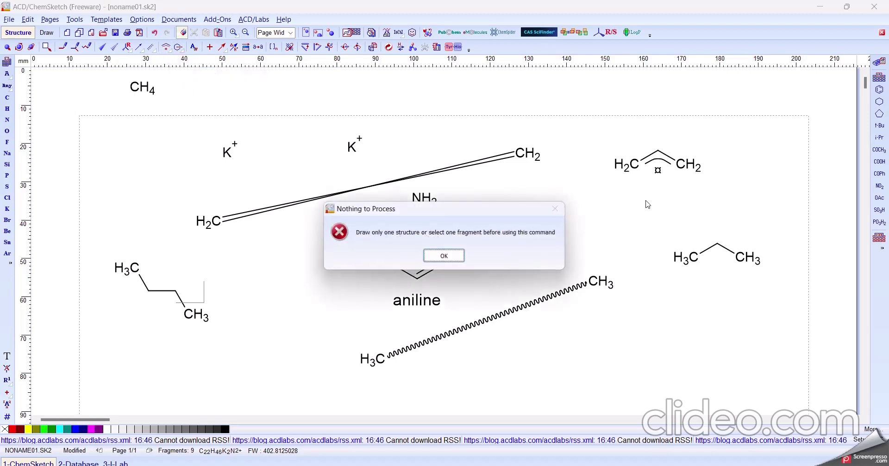
{"action": "left_click", "coordinate": [444, 256]}
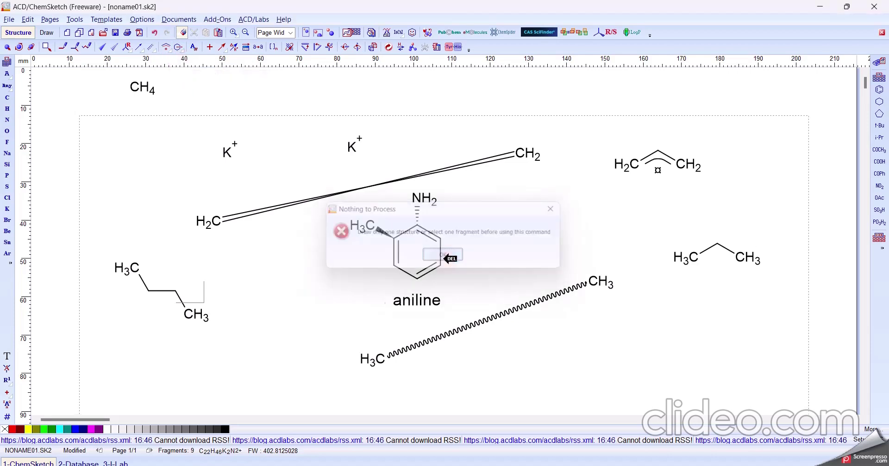
{"action": "left_click", "coordinate": [8, 50]}
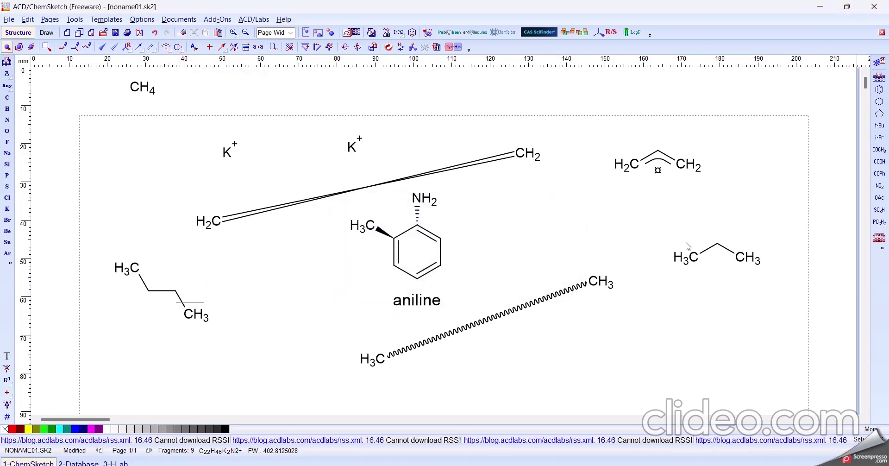
{"action": "left_click_drag", "start_coordinate": [648, 218], "coordinate": [781, 299]}
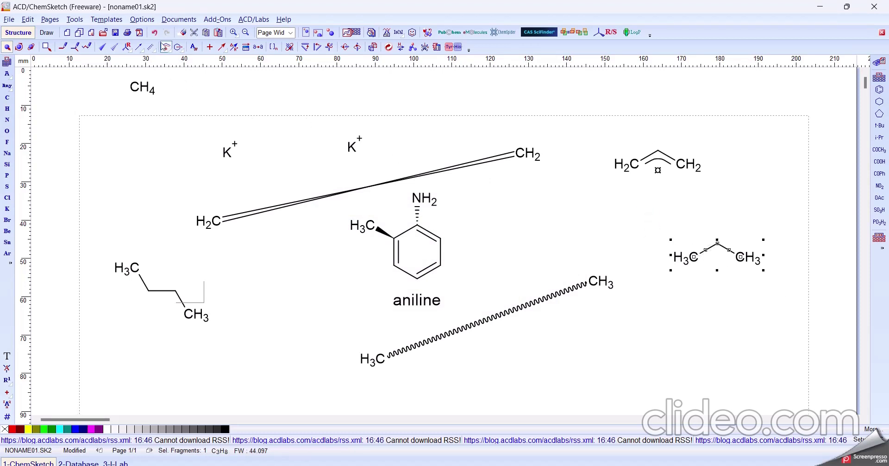
{"action": "left_click", "coordinate": [166, 48]}
{"action": "left_click", "coordinate": [735, 215]}
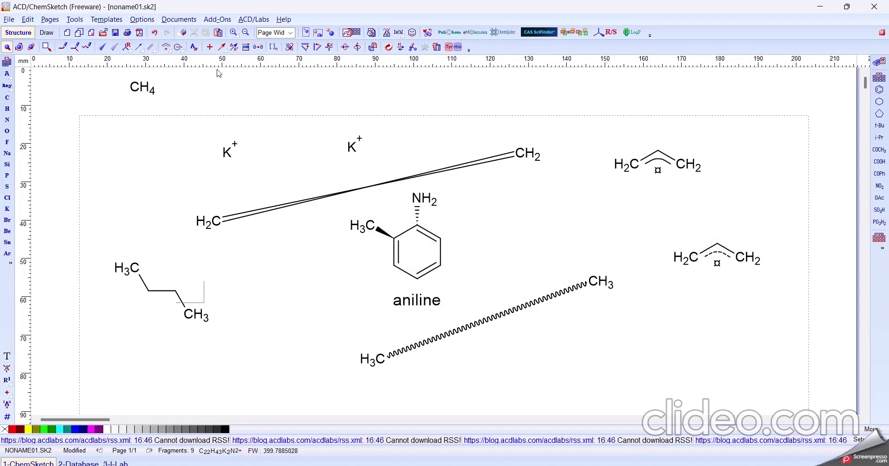
Select the aniline structure and attach a plain Markush bond and a Markush bond with shadow to it.
{"action": "left_click", "coordinate": [185, 54]}
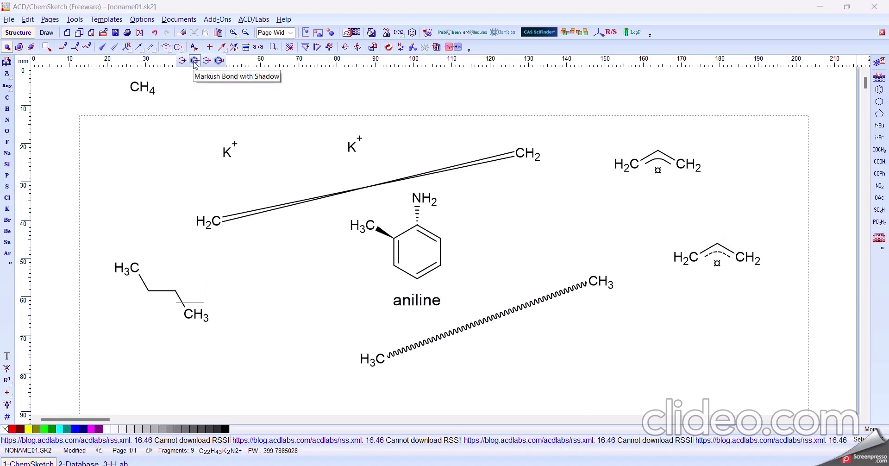
{"action": "left_click", "coordinate": [219, 61]}
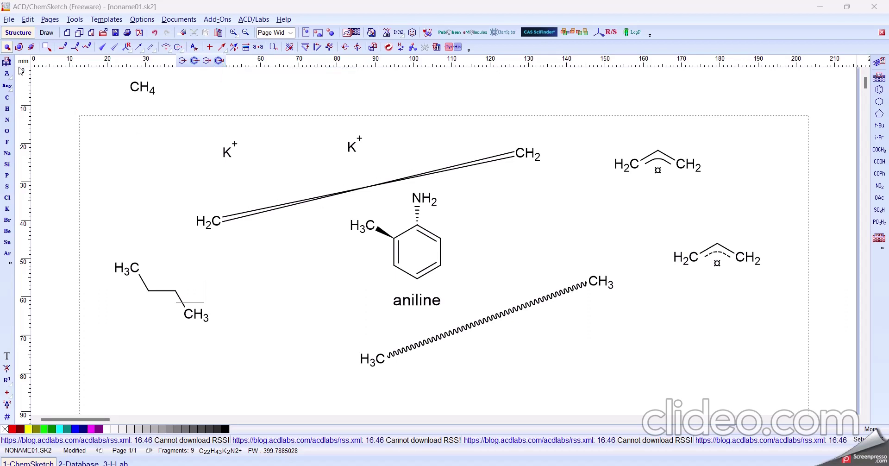
{"action": "left_click_drag", "start_coordinate": [343, 207], "coordinate": [438, 278]}
{"action": "left_click_drag", "start_coordinate": [323, 203], "coordinate": [467, 224]}
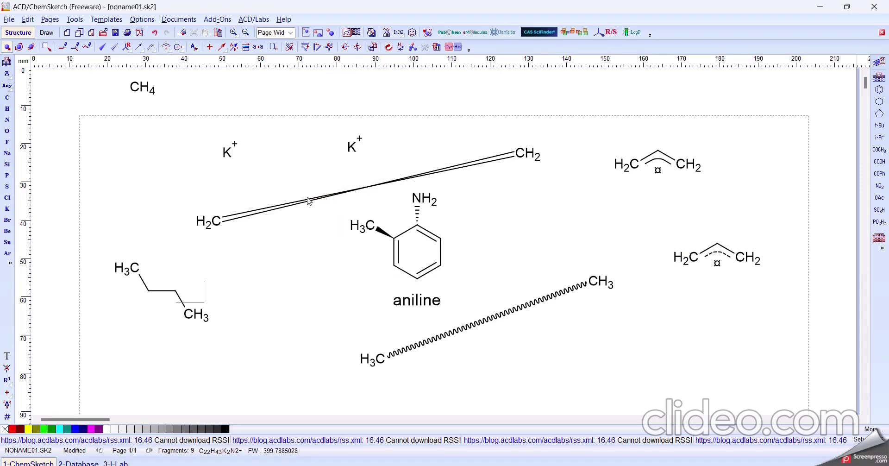
{"action": "left_click_drag", "start_coordinate": [310, 204], "coordinate": [466, 168]}
{"action": "left_click_drag", "start_coordinate": [372, 194], "coordinate": [313, 190]}
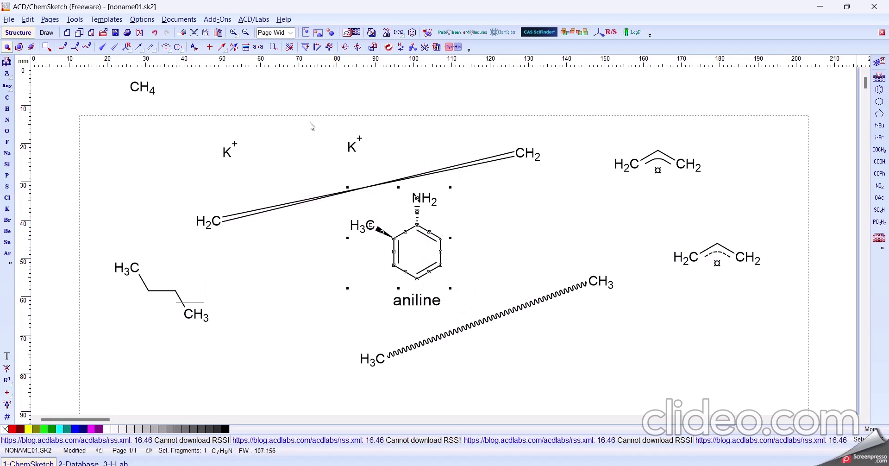
{"action": "left_click", "coordinate": [181, 49]}
{"action": "left_click", "coordinate": [179, 47]}
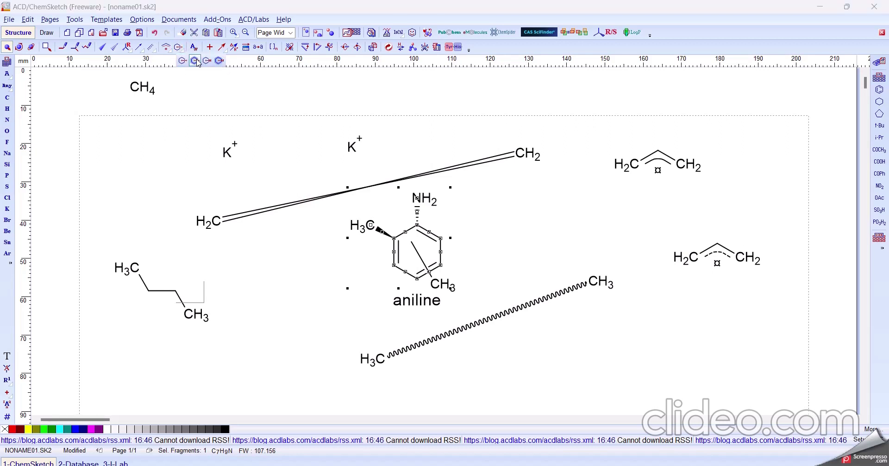
{"action": "left_click", "coordinate": [195, 61]}
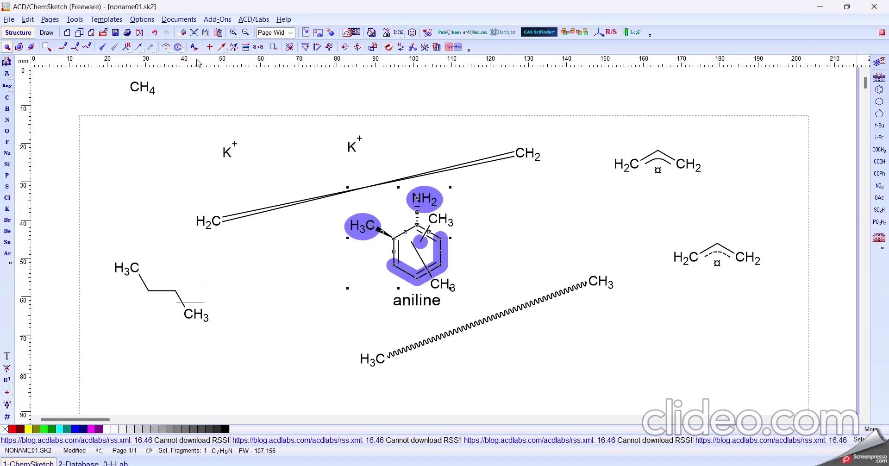
Attach an added fragment without shadow to the aniline structure, using Addition with Fragment set to 32.
{"action": "left_click", "coordinate": [179, 47]}
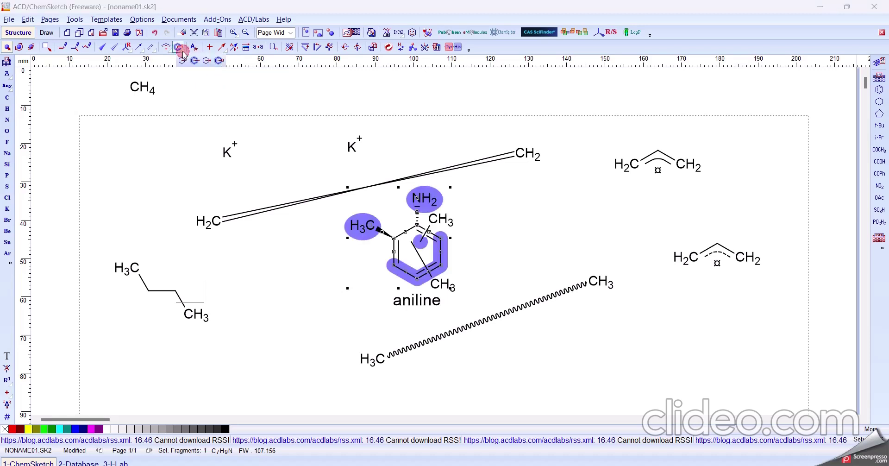
{"action": "left_click", "coordinate": [207, 62]}
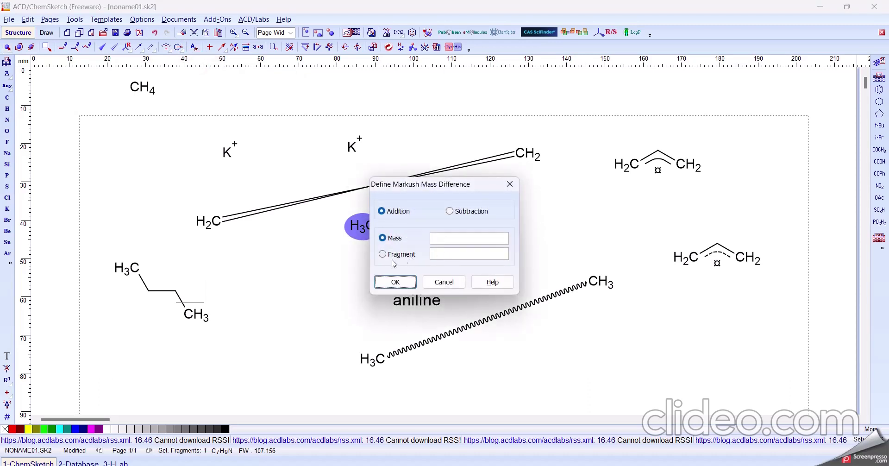
{"action": "left_click", "coordinate": [383, 254]}
{"action": "left_click", "coordinate": [445, 254]}
{"action": "left_click", "coordinate": [396, 282]}
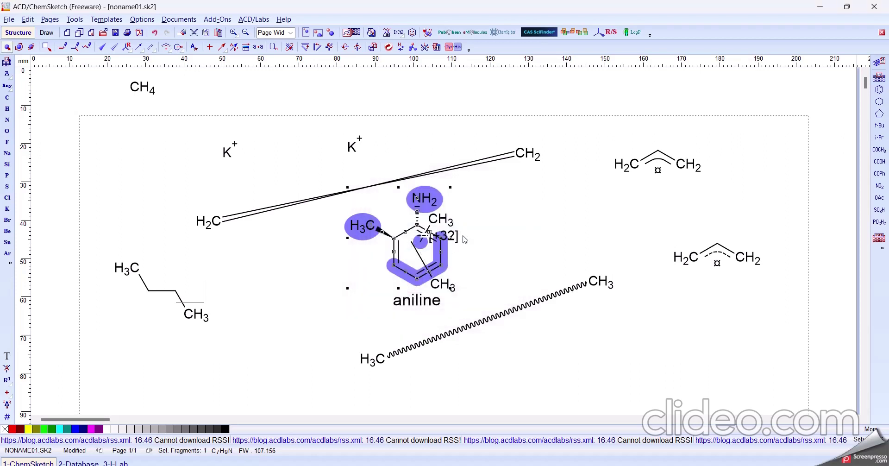
{"action": "left_click", "coordinate": [437, 246]}
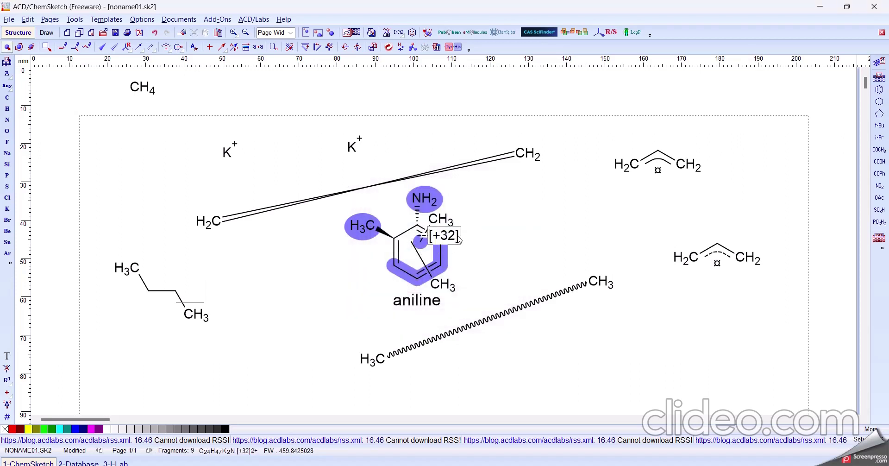
Move the crossed double bond away from the aniline structure, and attach an added fragment 32 with shadow to that structure.
{"action": "left_click_drag", "start_coordinate": [325, 198], "coordinate": [195, 142]}
{"action": "left_click_drag", "start_coordinate": [301, 170], "coordinate": [492, 317]}
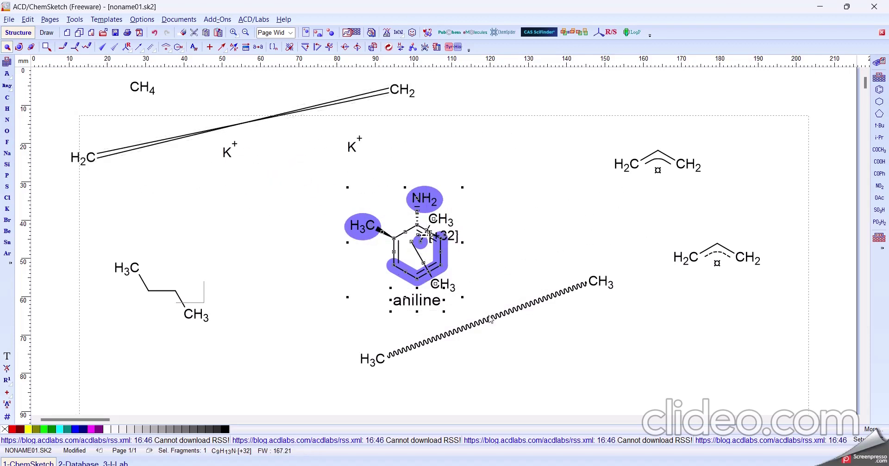
{"action": "left_click", "coordinate": [178, 47]}
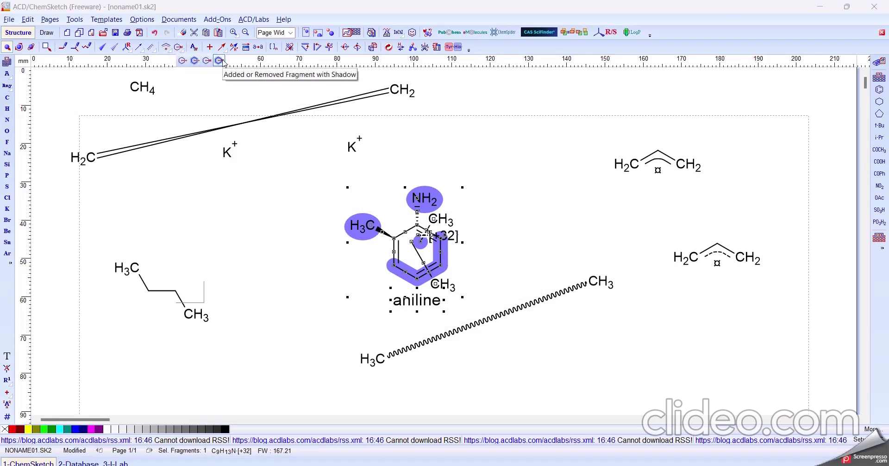
{"action": "left_click", "coordinate": [222, 62]}
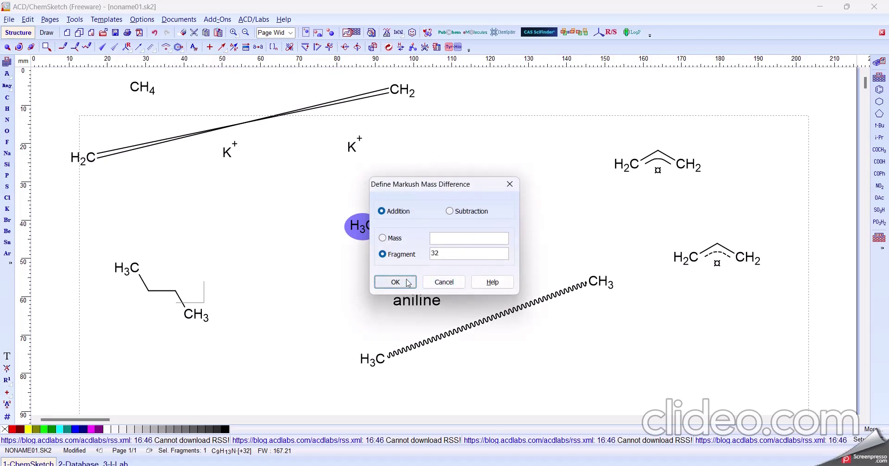
{"action": "left_click", "coordinate": [409, 283]}
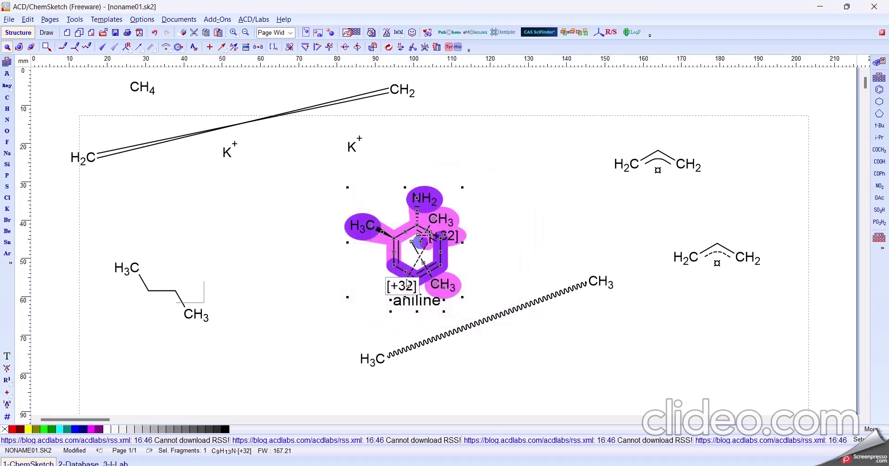
{"action": "left_click", "coordinate": [183, 52]}
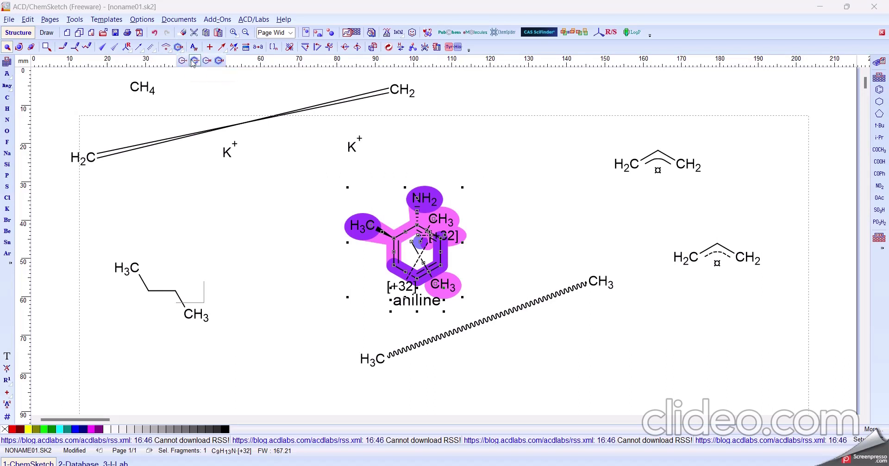
Attach another Markush bond with shadow to the selected aniline structure and automatically number its atoms.
{"action": "left_click", "coordinate": [195, 62]}
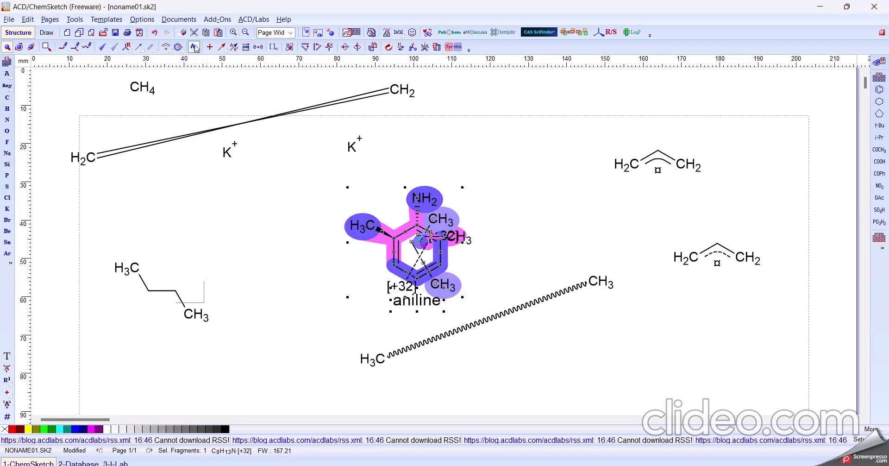
{"action": "left_click", "coordinate": [195, 48]}
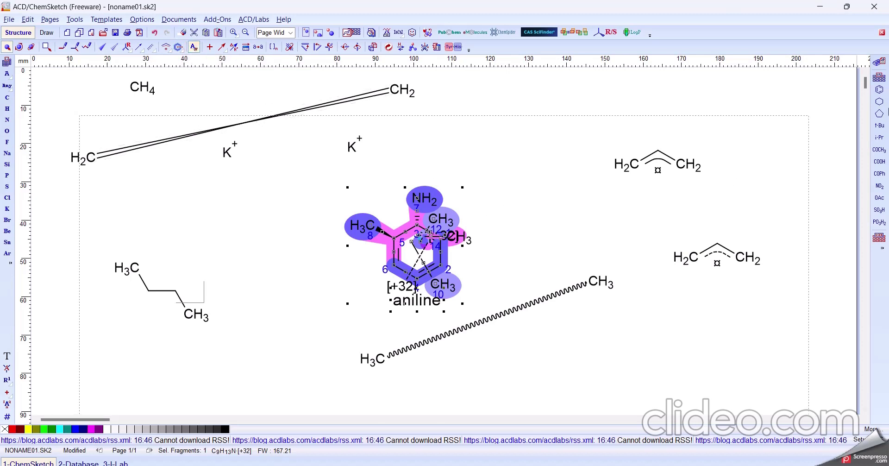
Place a benzene ring in the empty area above and right of the aniline structure and attach a methyl group to its top carbon.
{"action": "left_click", "coordinate": [879, 90]}
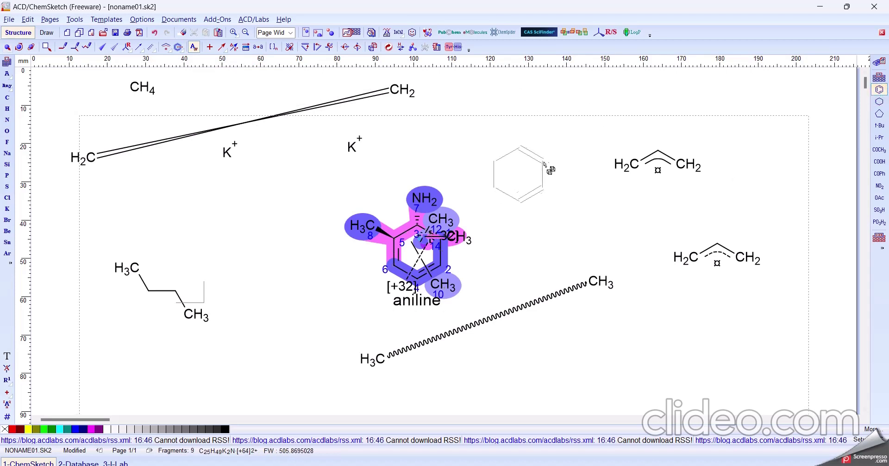
{"action": "left_click", "coordinate": [546, 164]}
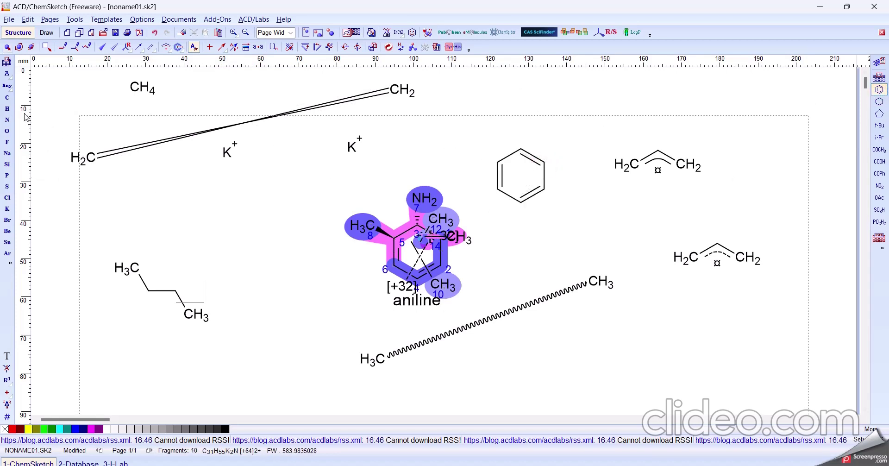
{"action": "left_click", "coordinate": [7, 99]}
{"action": "left_click", "coordinate": [522, 149]}
Clear the aniline structure's atom numbering, and select the methylbenzene and automatically number its atoms.
{"action": "left_click", "coordinate": [195, 48]}
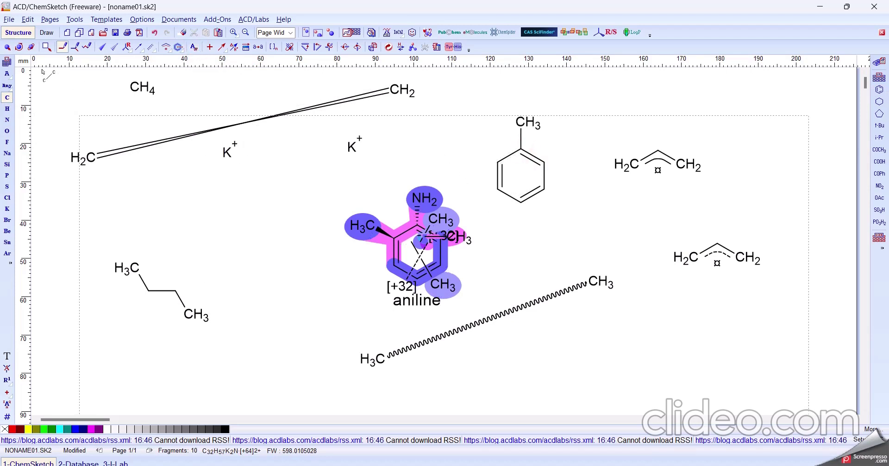
{"action": "left_click", "coordinate": [7, 47]}
{"action": "left_click_drag", "start_coordinate": [449, 84], "coordinate": [518, 187]}
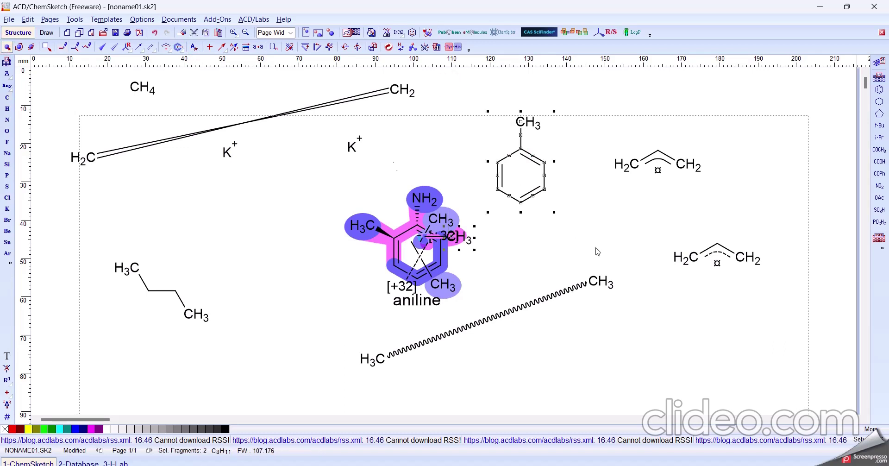
{"action": "left_click", "coordinate": [196, 48]}
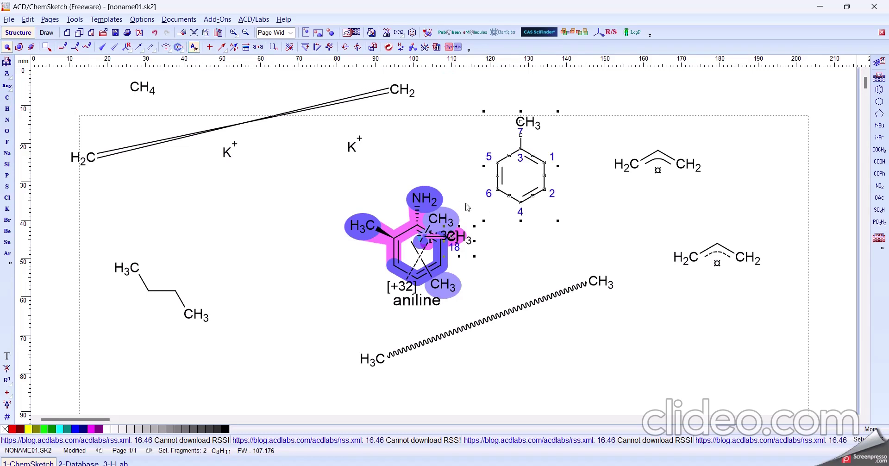
{"action": "left_click", "coordinate": [573, 251]}
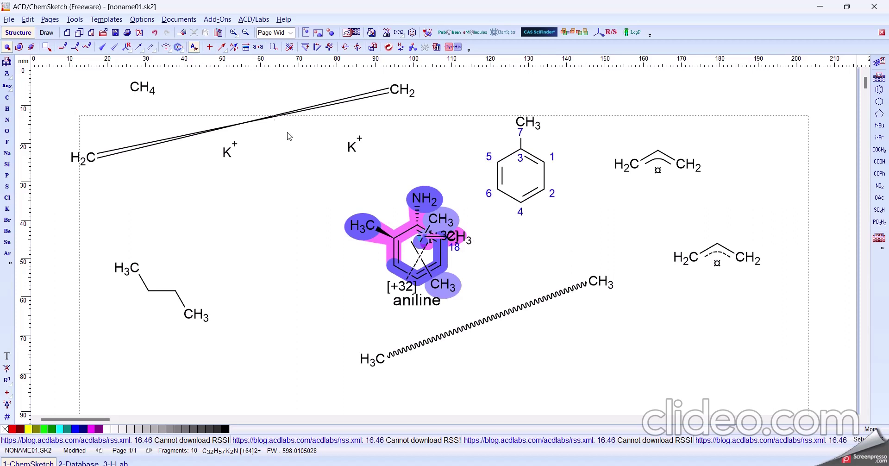
Place a reaction plus to the left of the aniline structure and draw a reaction arrow about 46 mm long above it.
{"action": "left_click", "coordinate": [213, 50]}
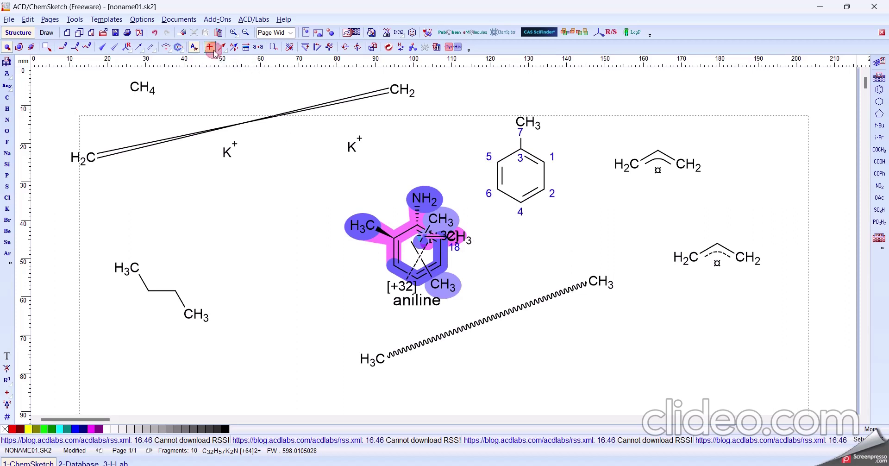
{"action": "left_click", "coordinate": [264, 250]}
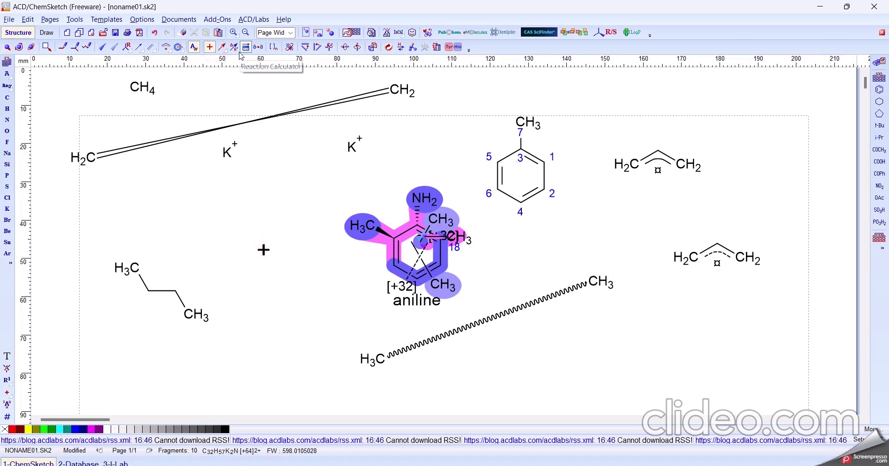
{"action": "left_click", "coordinate": [222, 47]}
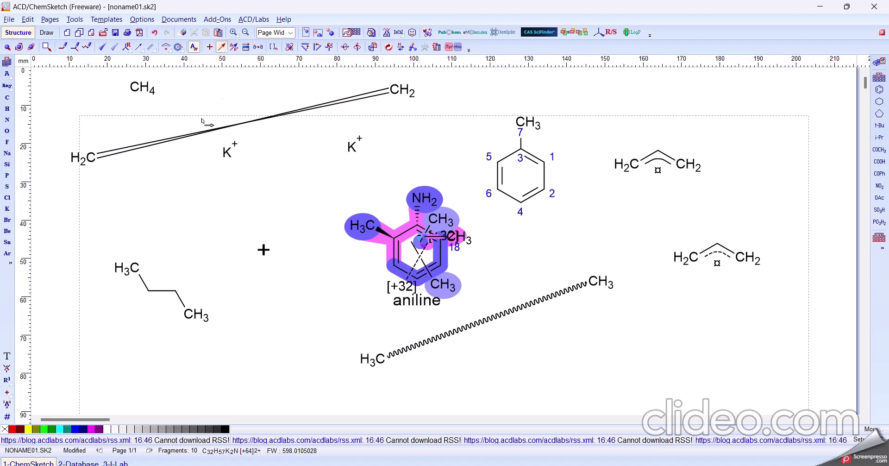
{"action": "mouse_move", "coordinate": [154, 204]}
{"action": "left_mouse_down"}
{"action": "mouse_move", "coordinate": [337, 197]}
{"action": "mouse_move", "coordinate": [331, 192]}
{"action": "left_mouse_up"}
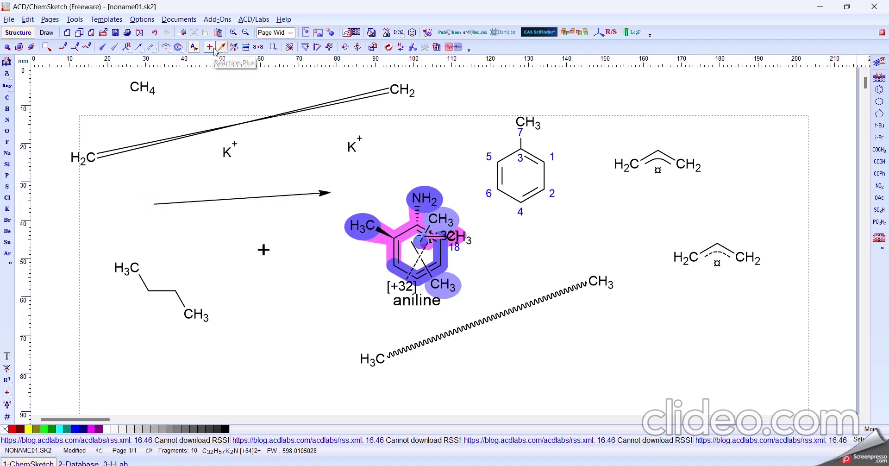
Draw a double-headed reaction arrow about 68 mm long above the methylbenzene.
{"action": "left_click", "coordinate": [224, 48]}
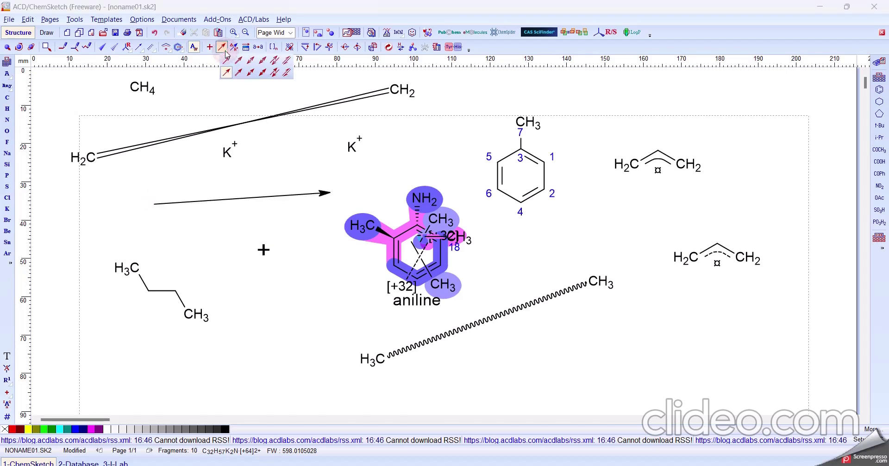
{"action": "left_click", "coordinate": [250, 73]}
{"action": "left_click_drag", "start_coordinate": [490, 110], "coordinate": [748, 94]}
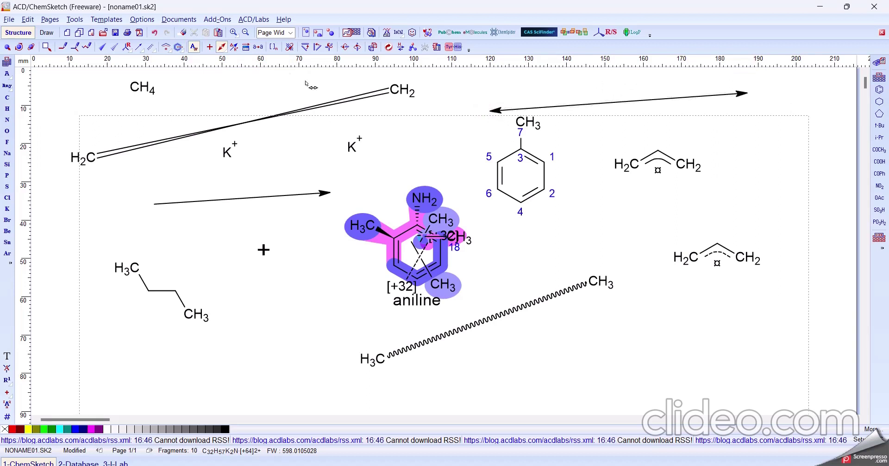
Add reaction conditions to the single-headed arrow, with "reflux" above it and "heat" below it.
{"action": "left_click", "coordinate": [234, 48]}
{"action": "left_click", "coordinate": [217, 203]}
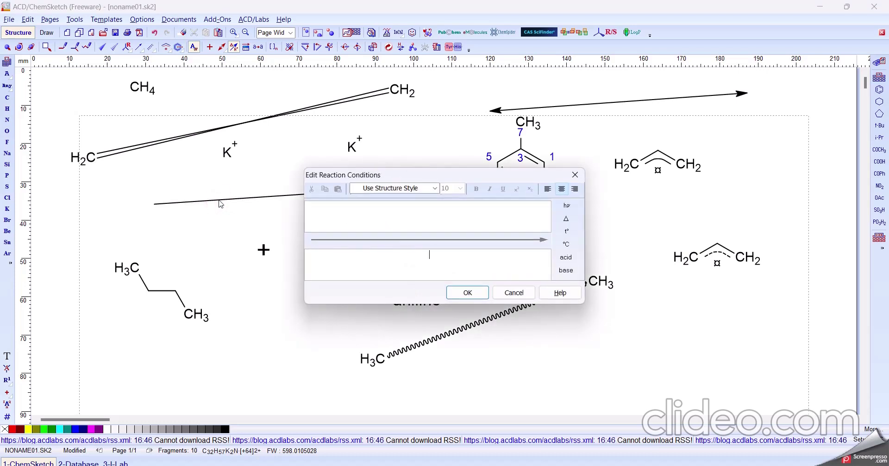
{"action": "type", "text": "heat"}
{"action": "left_click", "coordinate": [405, 226]}
{"action": "type", "text": "reflux"}
{"action": "left_click", "coordinate": [467, 293]}
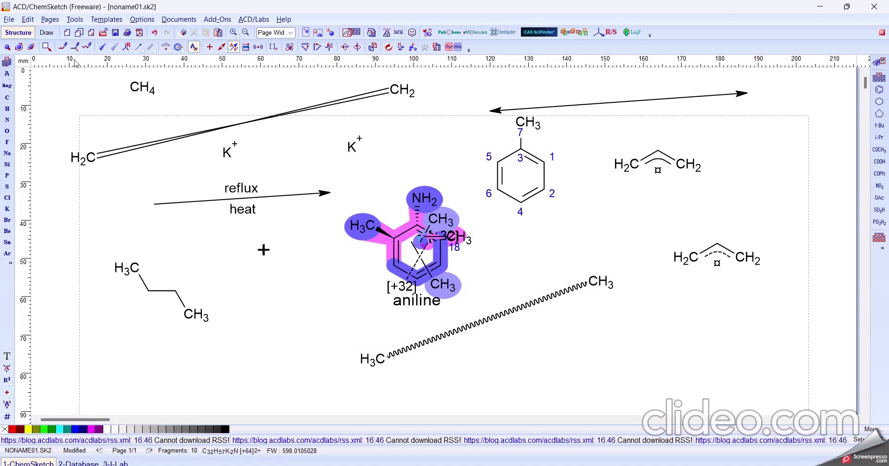
Switch to Draw mode and draw a thin straight line about 31 mm long below the CH4 molecule.
{"action": "left_click", "coordinate": [47, 33]}
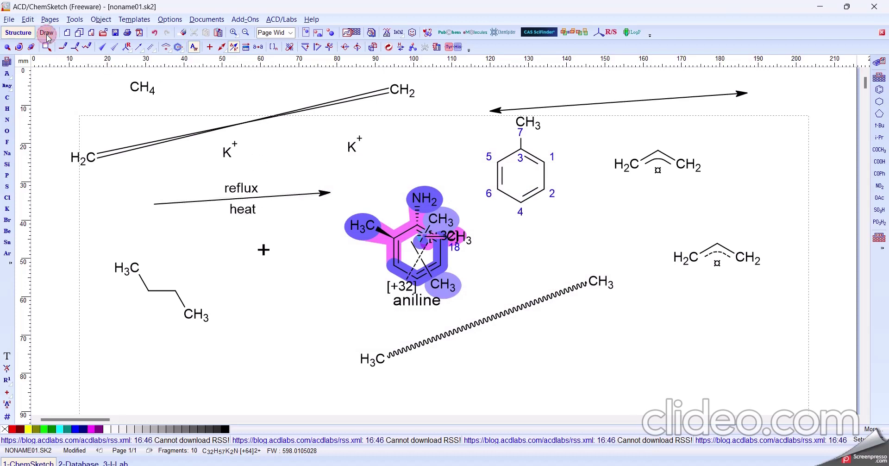
{"action": "left_click", "coordinate": [7, 61]}
{"action": "left_click_drag", "start_coordinate": [237, 99], "coordinate": [113, 115]}
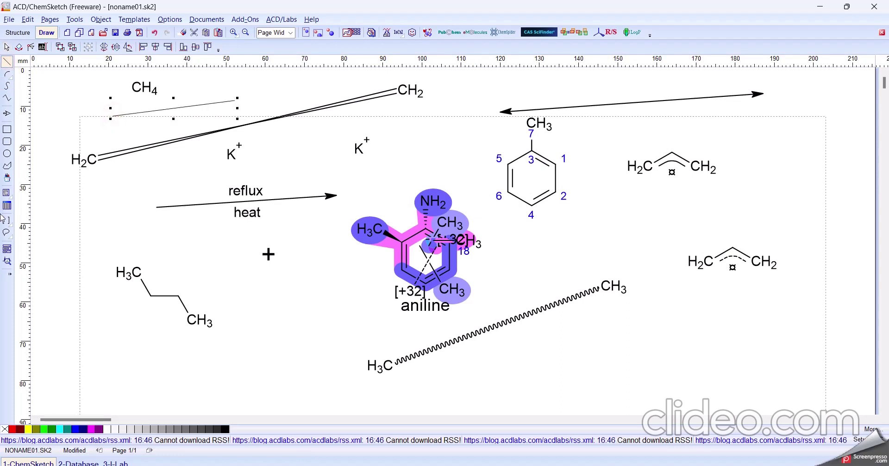
Add a text box reading "Benzene anisaldehyde" below the wavy bond's right end.
{"action": "left_click", "coordinate": [7, 192]}
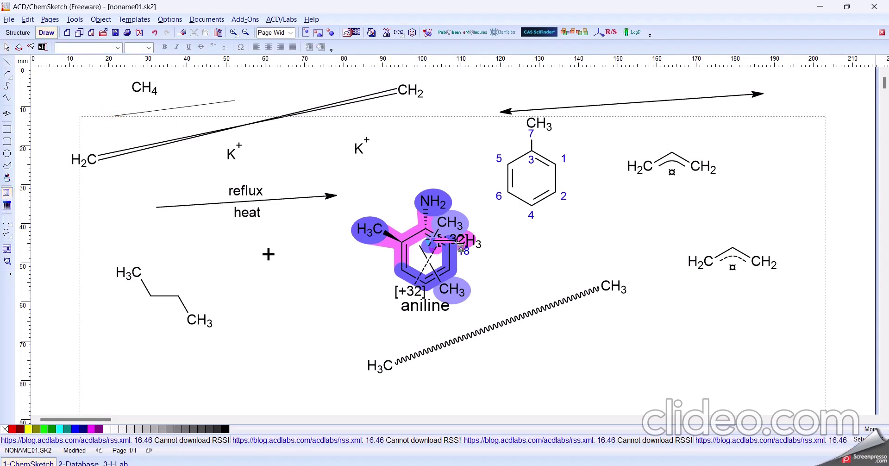
{"action": "left_click_drag", "start_coordinate": [538, 348], "coordinate": [739, 385]}
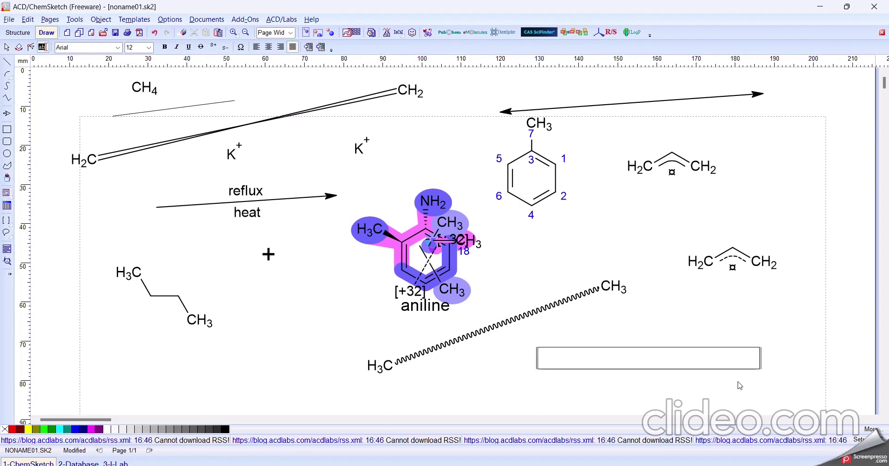
{"action": "type", "text": "V"}
{"action": "key", "text": "BackSpace"}
{"action": "type", "text": "Benzene"}
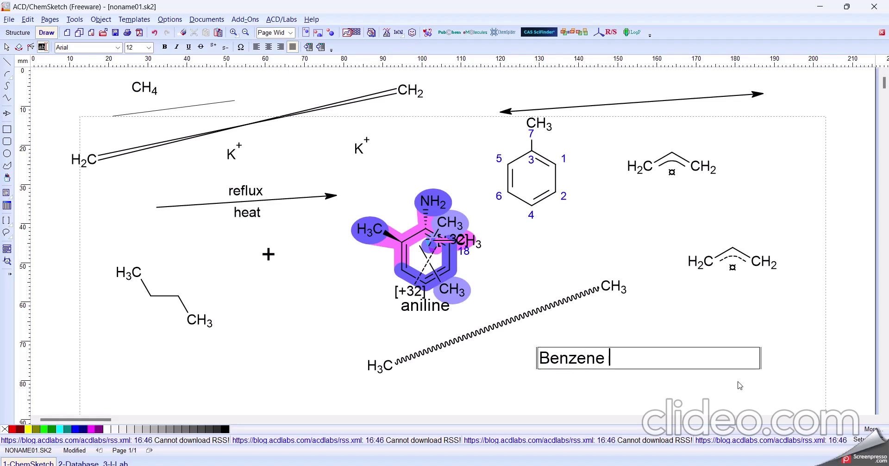
{"action": "type", "text": " anisal;dehyde"}
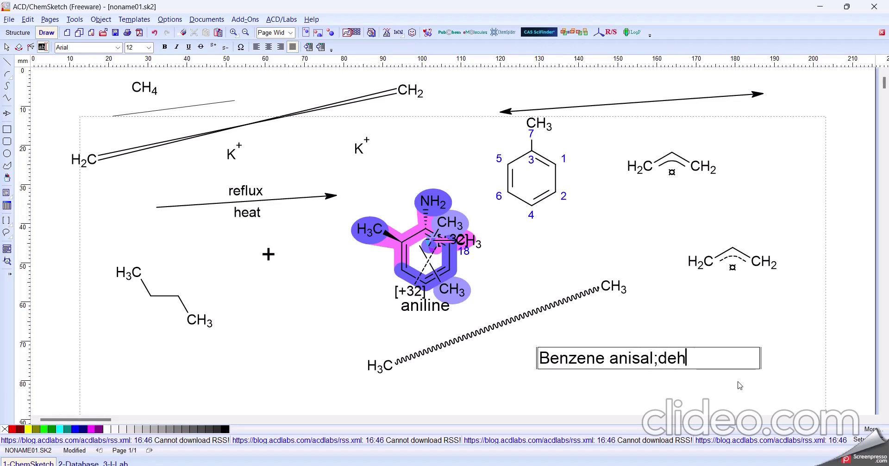
{"action": "key", "text": "Left"}
{"action": "key", "text": "Left"}
{"action": "key", "text": "Left"}
{"action": "key", "text": "Left"}
{"action": "key", "text": "Left"}
{"action": "key", "text": "Left"}
{"action": "key", "text": "Left"}
{"action": "key", "text": "Delete"}
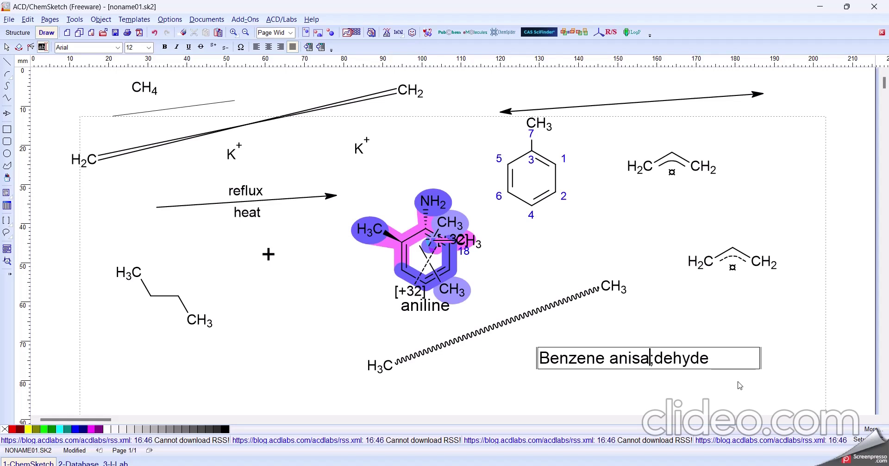
{"action": "key", "text": "Delete"}
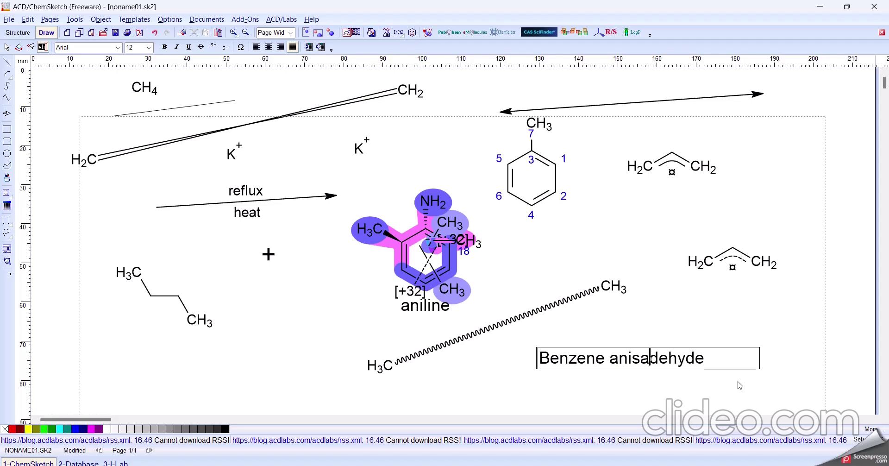
{"action": "type", "text": "l"}
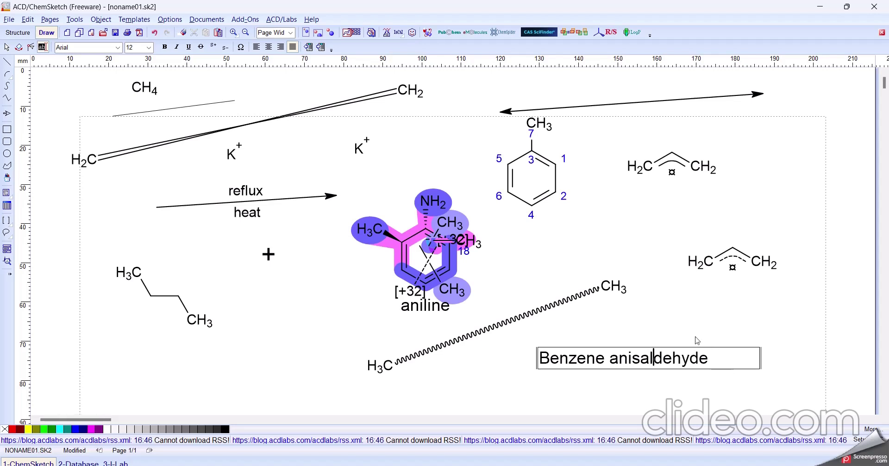
{"action": "left_click", "coordinate": [682, 329]}
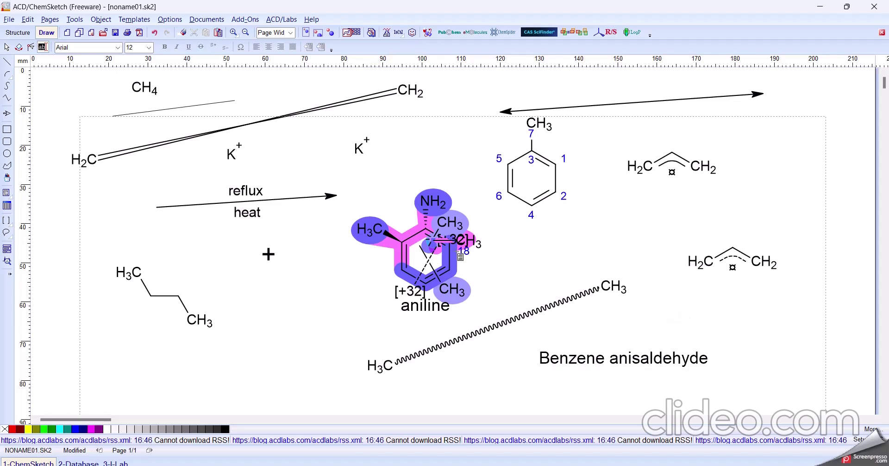
Reopen the "Benzene anisaldehyde" text, try the superscript format, and return to Structure mode.
{"action": "left_click", "coordinate": [631, 364]}
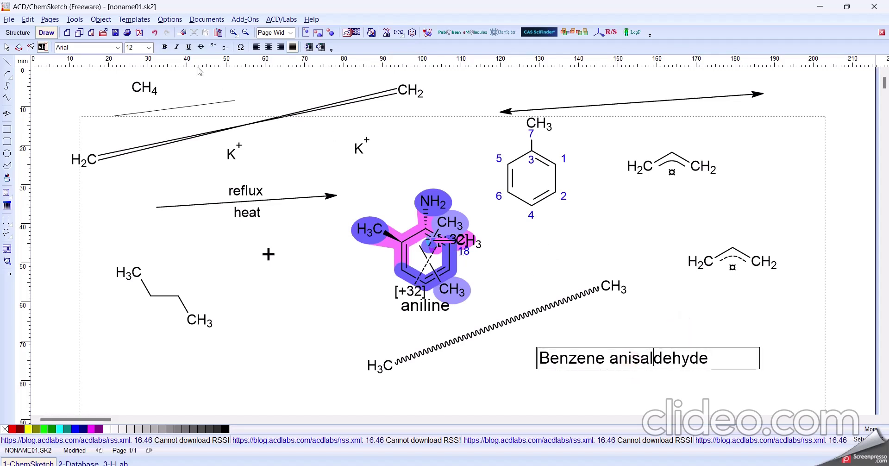
{"action": "left_click", "coordinate": [217, 48]}
{"action": "left_click", "coordinate": [18, 32]}
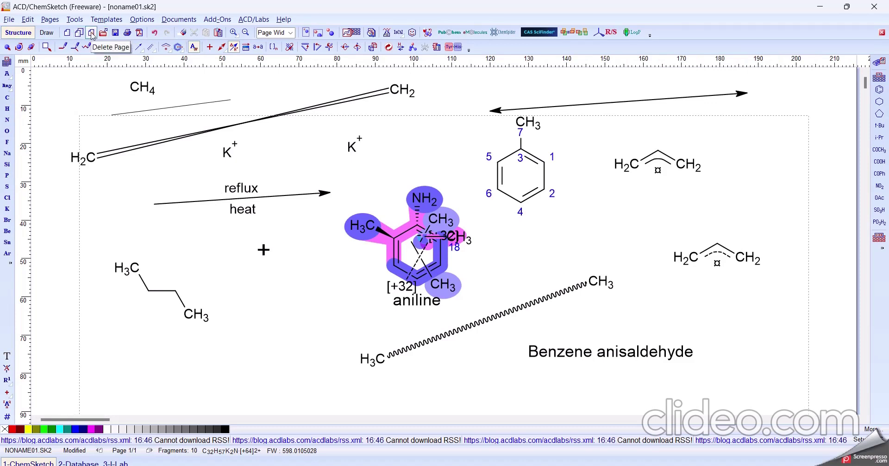
Save the document as "save" in the Documents folder in ChemSketch (*.sk2) format.
{"action": "left_click", "coordinate": [117, 34]}
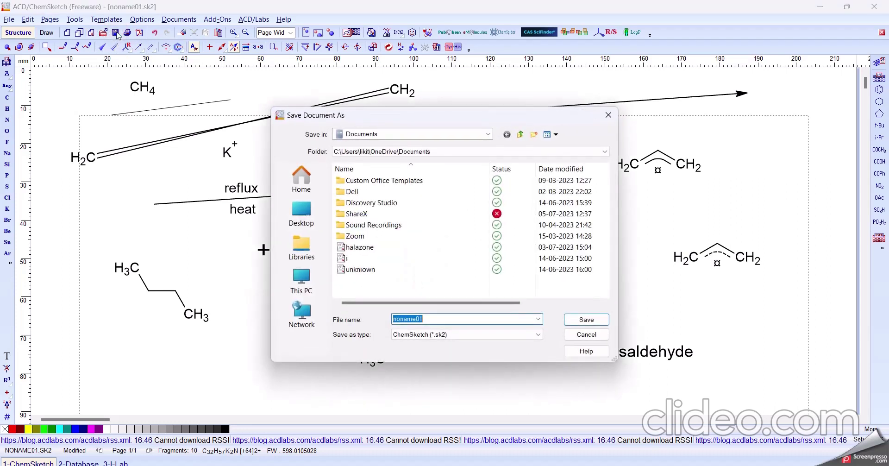
{"action": "type", "text": "save"}
{"action": "key", "text": "Return"}
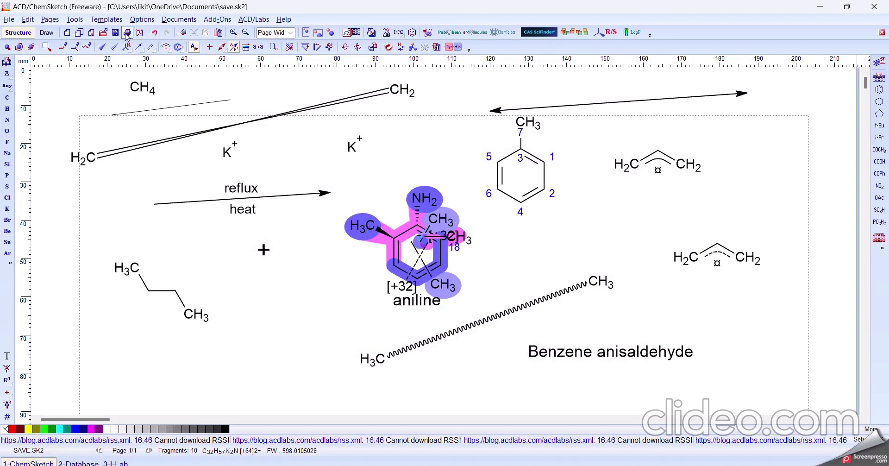
Export the document to the Documents folder as an Adobe Acrobat PDF named "save".
{"action": "left_click", "coordinate": [138, 35]}
{"action": "left_click", "coordinate": [139, 33]}
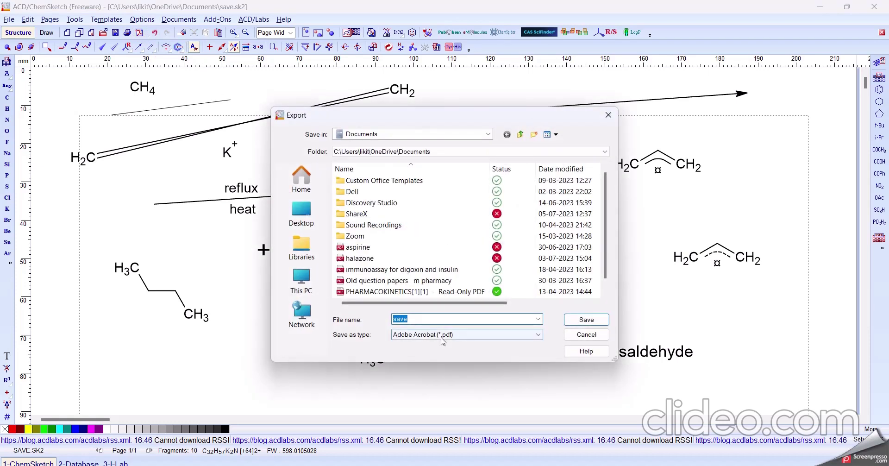
{"action": "left_click", "coordinate": [587, 320]}
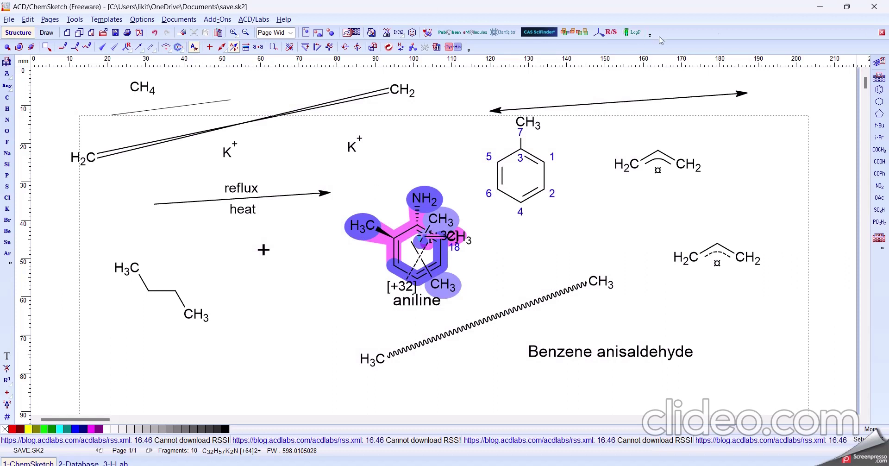
Minimize the drawing program and open the Documents folder in File Explorer to look for the saved files.
{"action": "left_click", "coordinate": [821, 8]}
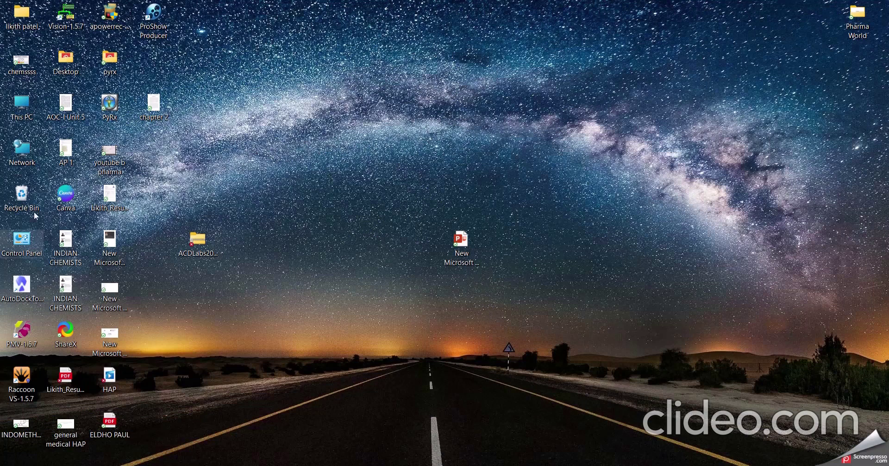
{"action": "double_click", "coordinate": [17, 114]}
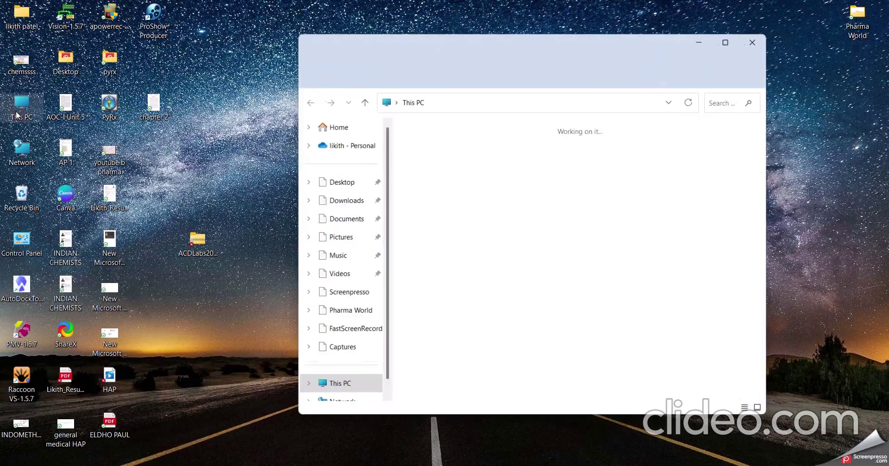
{"action": "left_click", "coordinate": [348, 200]}
{"action": "left_click", "coordinate": [345, 219]}
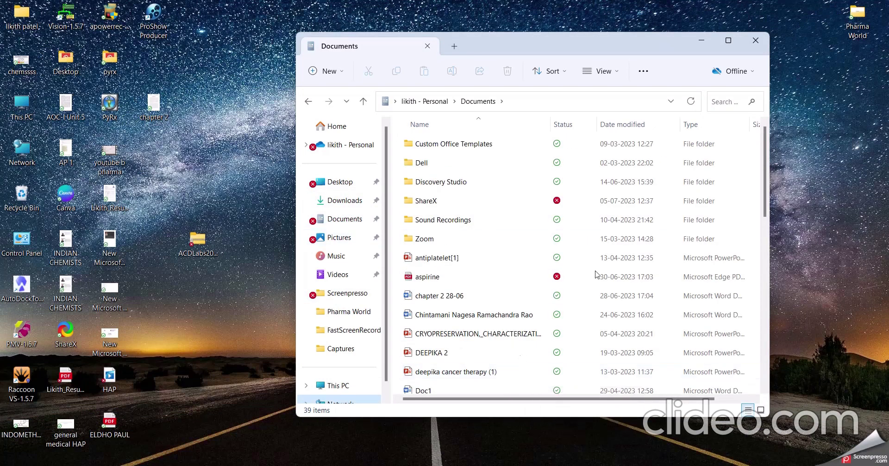
Find the exported PDF "save" in the Documents folder and open it.
{"action": "left_click_drag", "start_coordinate": [759, 167], "coordinate": [777, 340]}
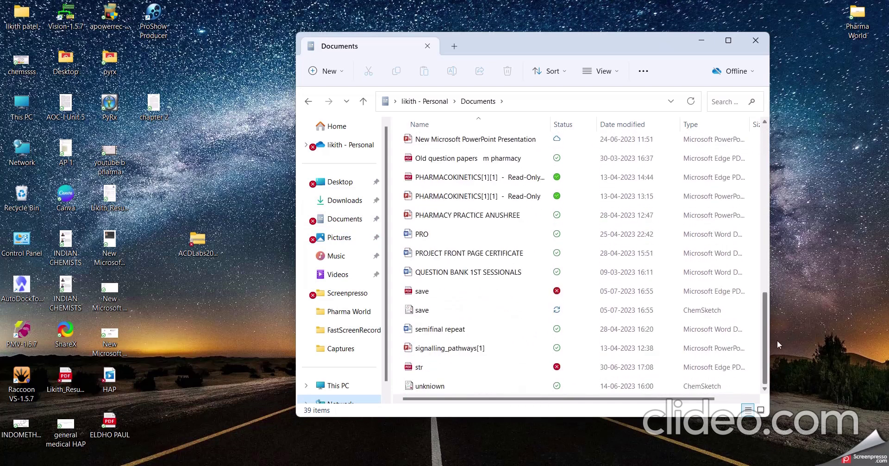
{"action": "double_click", "coordinate": [446, 290]}
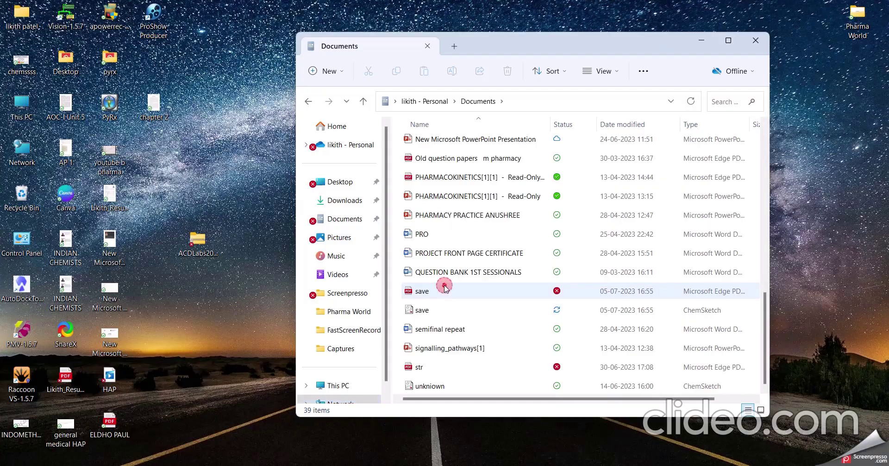
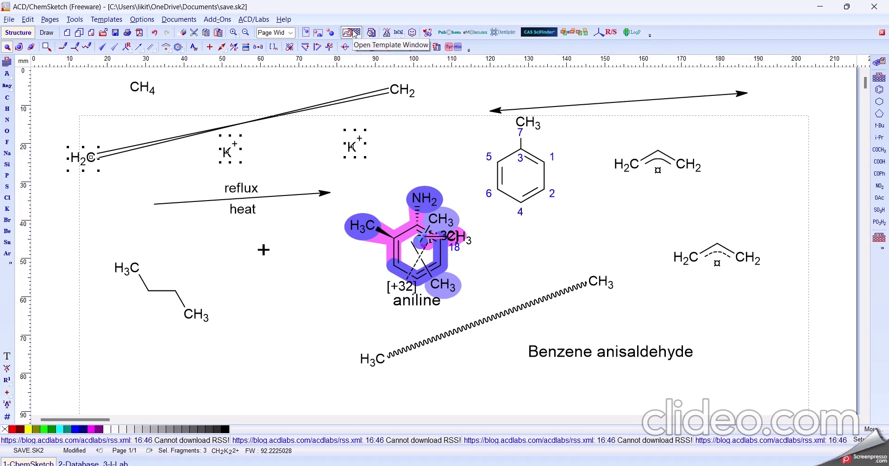
Open the Template Window and browse the Alkaloids template pages ce-de and eb-ga.
{"action": "left_click", "coordinate": [355, 33]}
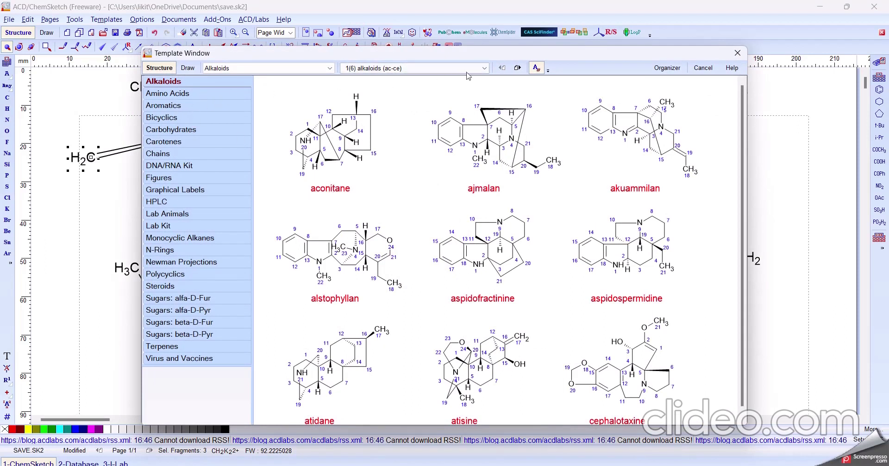
{"action": "left_click", "coordinate": [485, 69]}
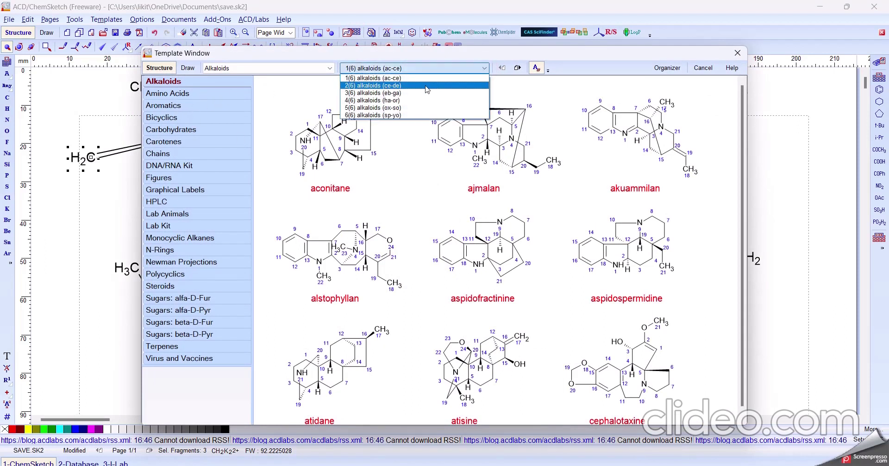
{"action": "left_click", "coordinate": [426, 85]}
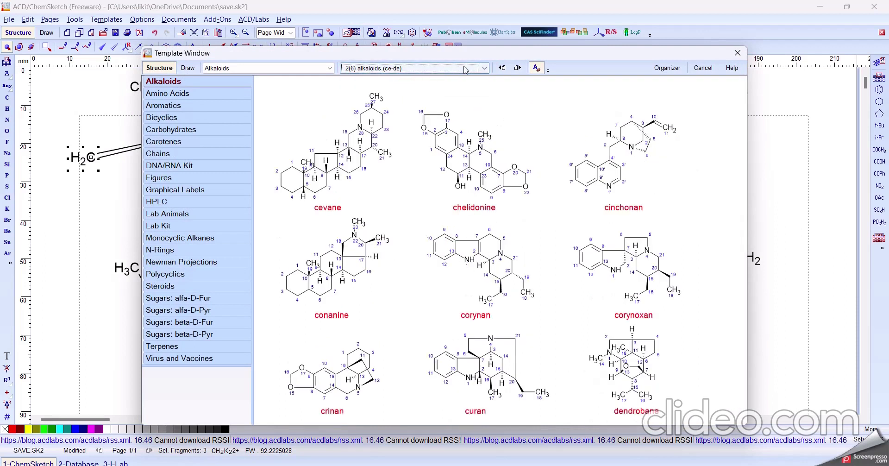
{"action": "left_click", "coordinate": [486, 70]}
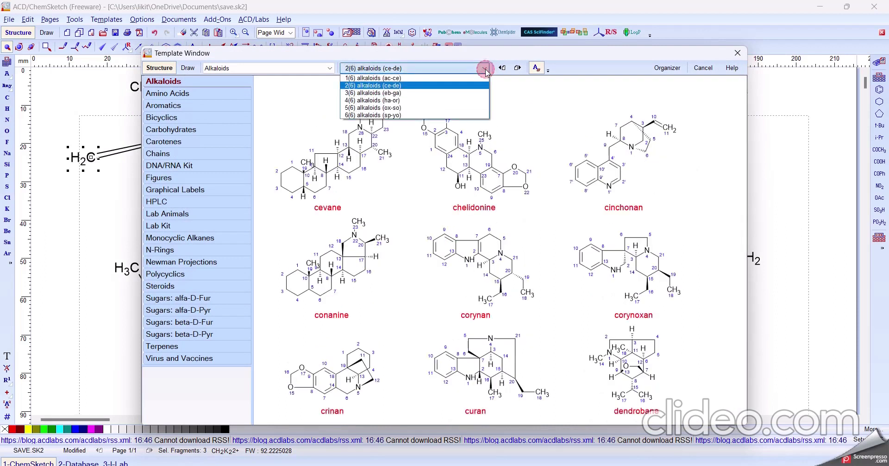
{"action": "left_click", "coordinate": [439, 93]}
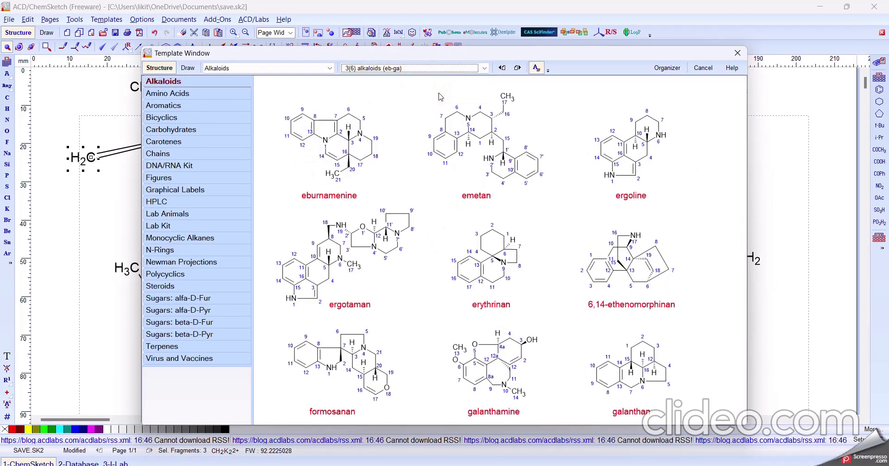
Browse the Aromatics templates, viewing the Aromatic fused, Saturated fused and Calixarenes&Cyclophanes pages.
{"action": "left_click", "coordinate": [197, 95]}
{"action": "left_click", "coordinate": [187, 107]}
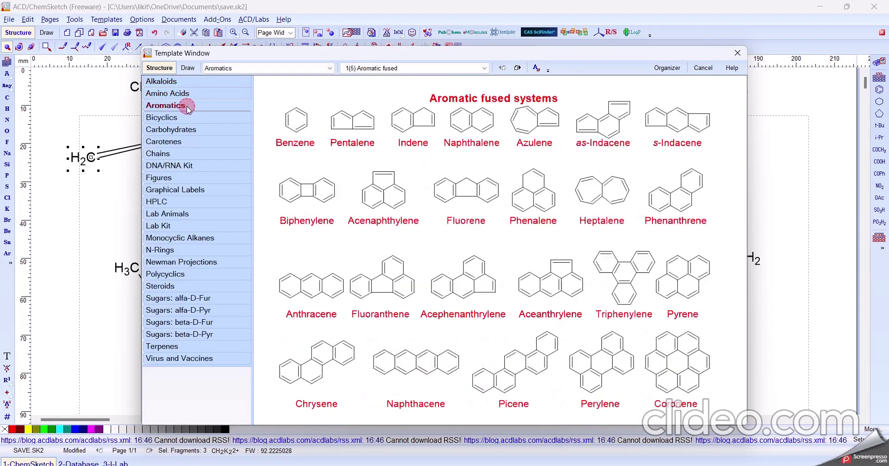
{"action": "left_click", "coordinate": [484, 68]}
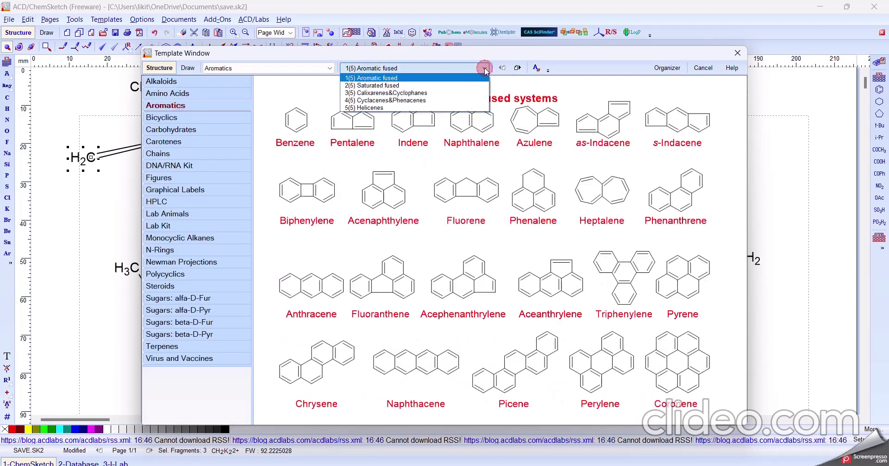
{"action": "left_click", "coordinate": [461, 86]}
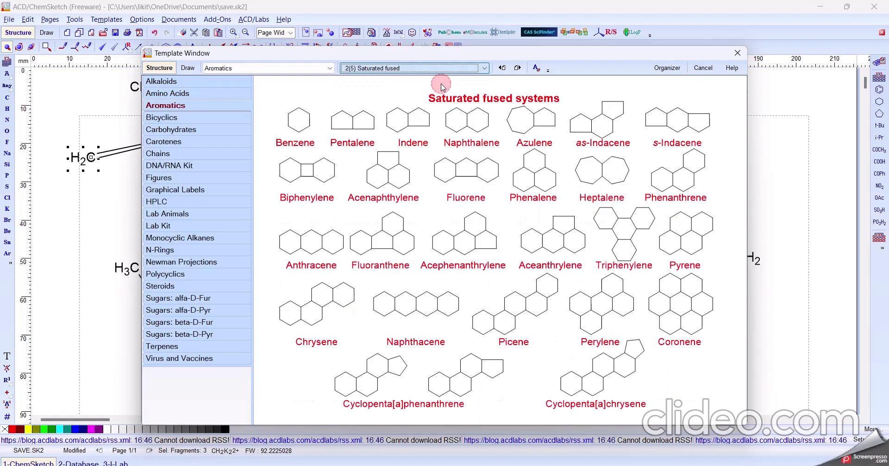
{"action": "left_click", "coordinate": [486, 69]}
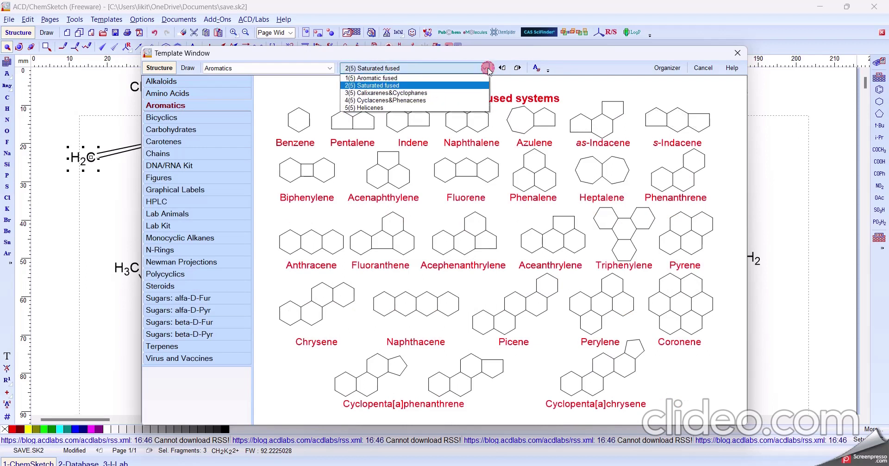
{"action": "left_click", "coordinate": [436, 94]}
Place two copies of Hexahelicene from the Helicenes templates, one beside the "Benzene anisaldehyde" text and one over the upper delocalized allyl structure.
{"action": "left_click", "coordinate": [456, 68]}
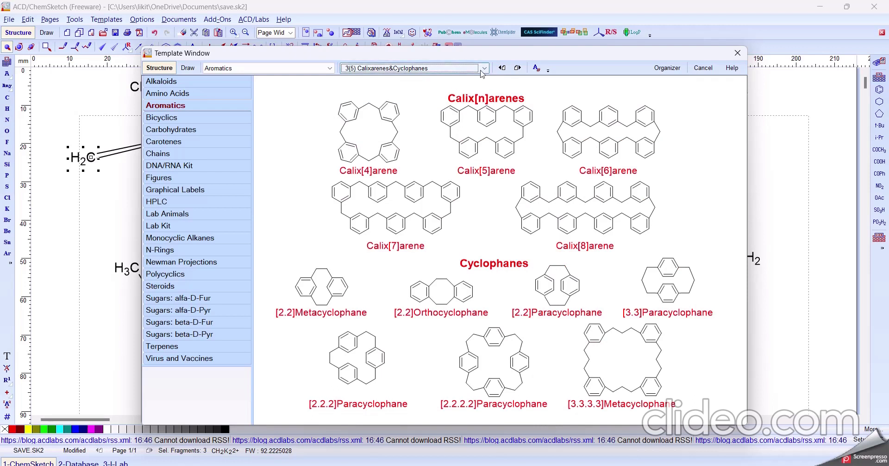
{"action": "left_click", "coordinate": [441, 106]}
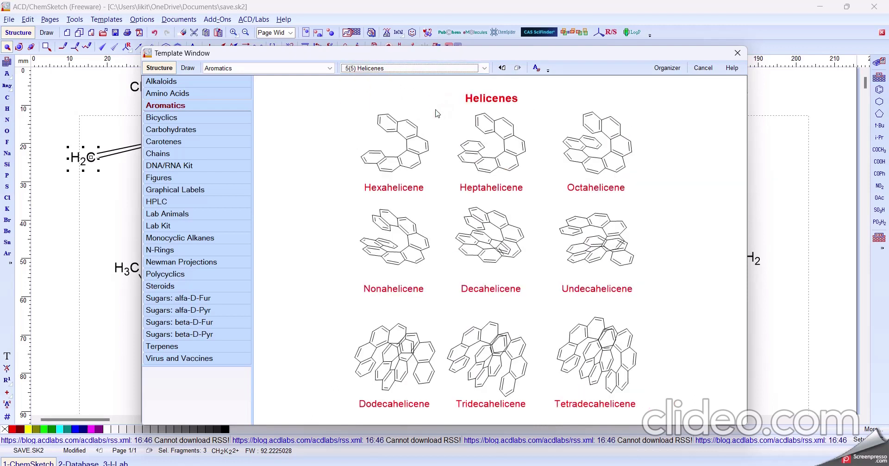
{"action": "left_click", "coordinate": [419, 128]}
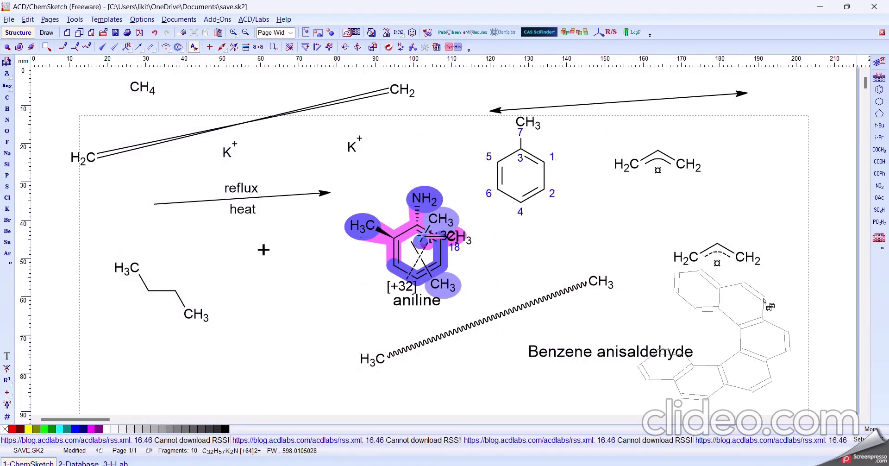
{"action": "left_click", "coordinate": [758, 307]}
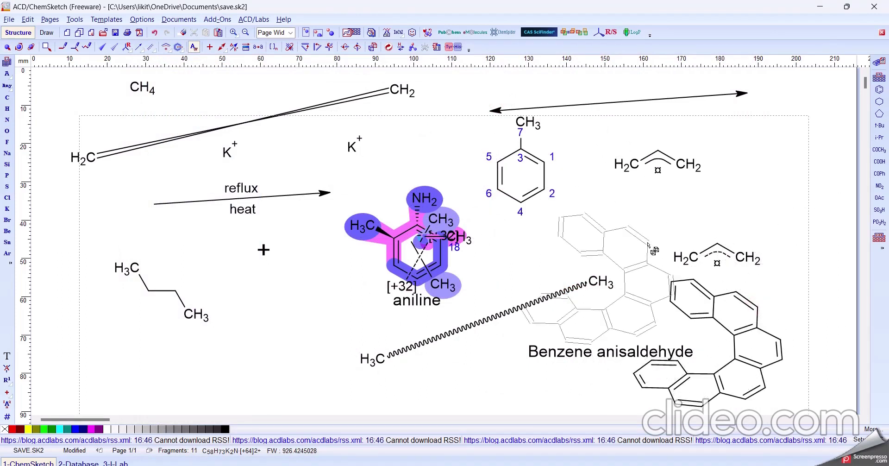
{"action": "left_click", "coordinate": [747, 134]}
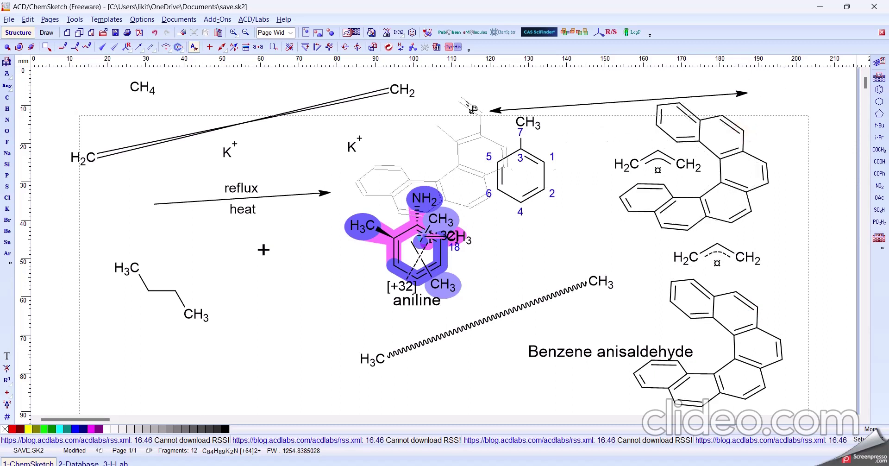
Reopen the Template Window and look through the HPLC, Lab Kit, N-Rings and Monocyclic Alkanes categories.
{"action": "left_click", "coordinate": [354, 33]}
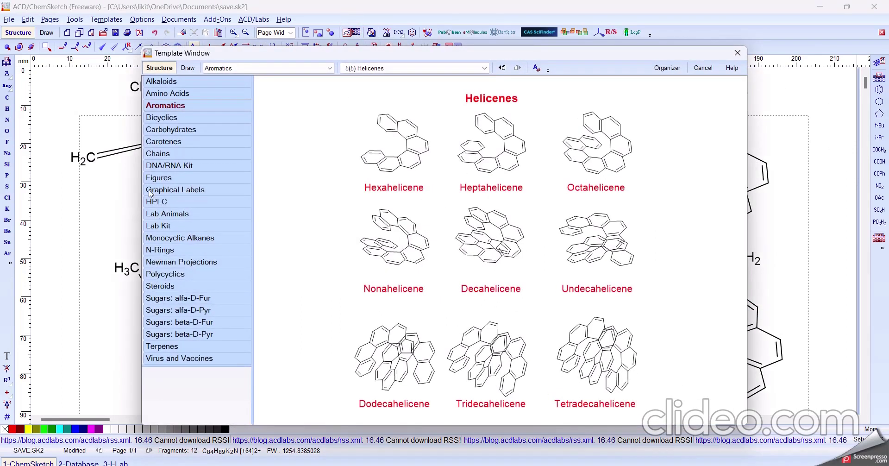
{"action": "left_click", "coordinate": [164, 202]}
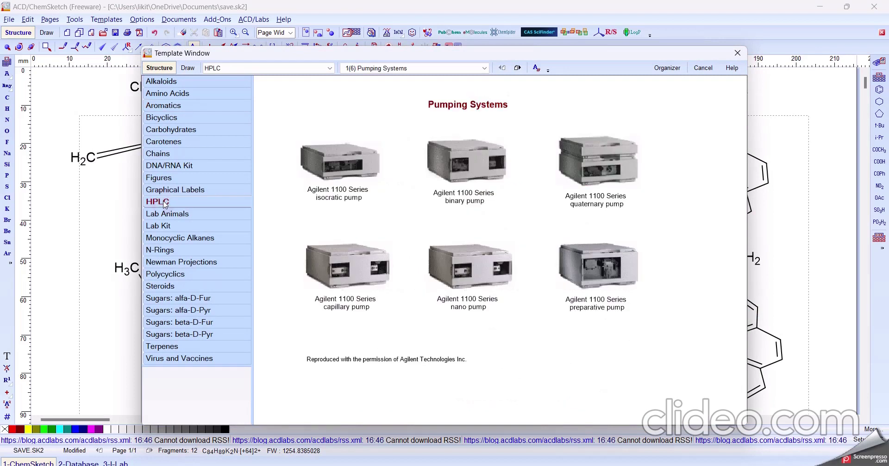
{"action": "left_click", "coordinate": [165, 227]}
{"action": "left_click", "coordinate": [169, 250]}
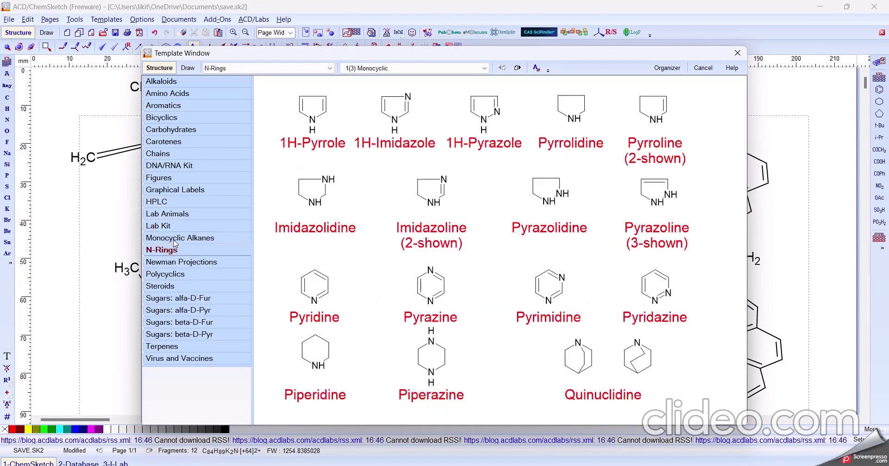
{"action": "left_click", "coordinate": [176, 239]}
Place the 1H-Pyrazole ring from the monocyclic N-Rings templates in the empty area below the plus sign.
{"action": "left_click", "coordinate": [174, 251]}
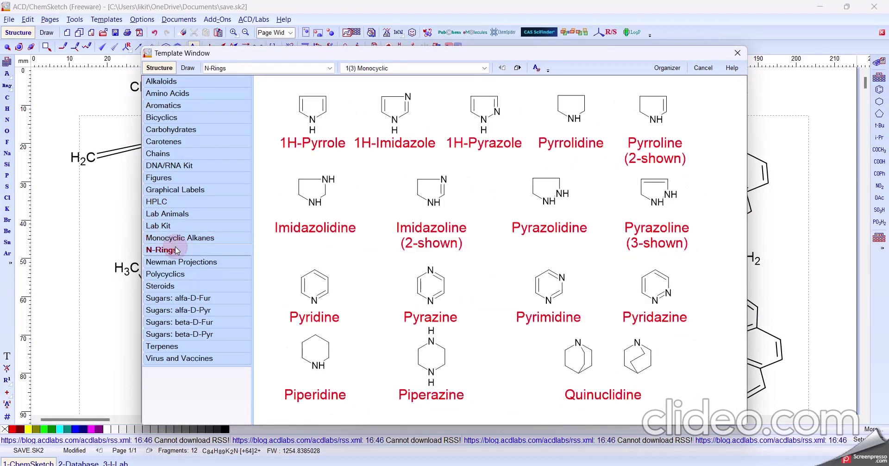
{"action": "left_click", "coordinate": [484, 114]}
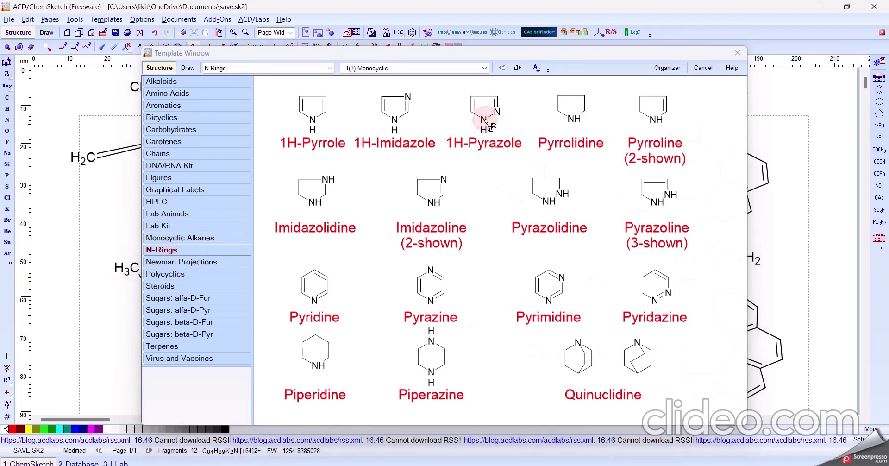
{"action": "left_click", "coordinate": [267, 331]}
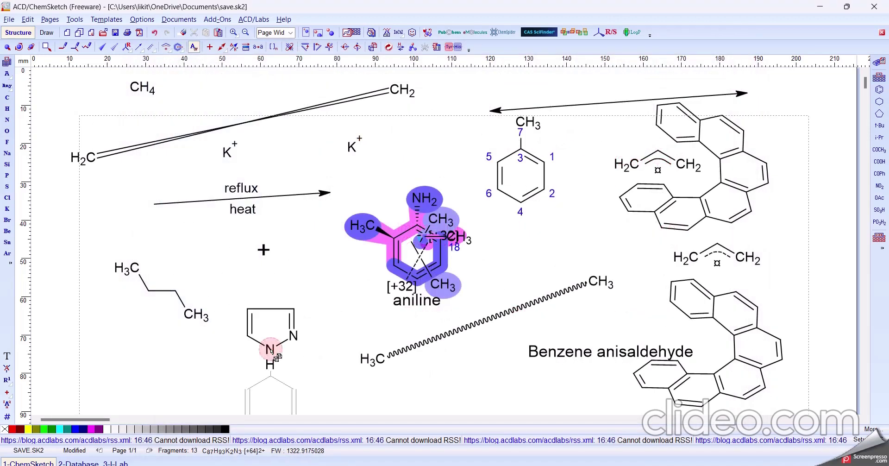